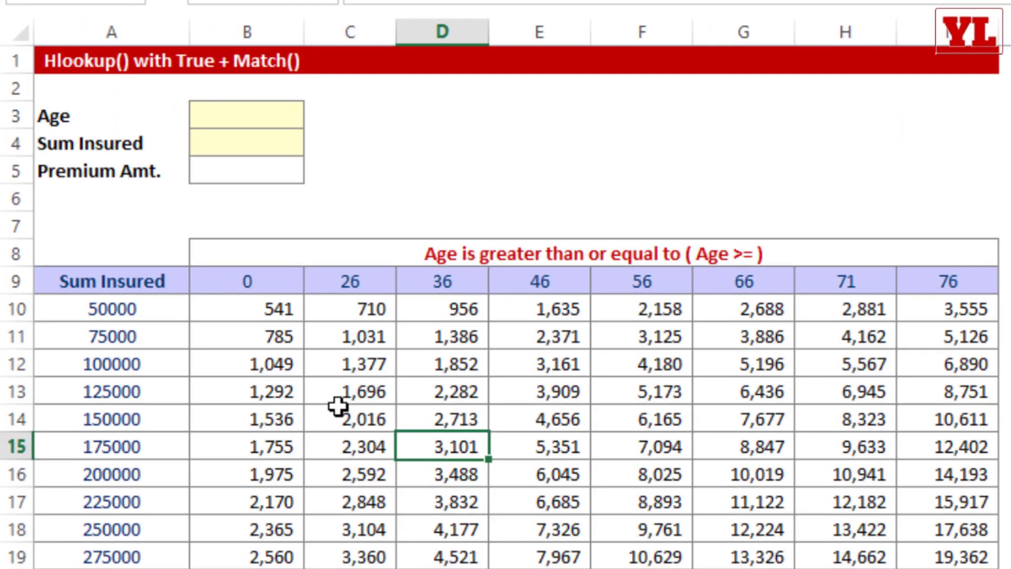
Step: Review the premium table, selecting the Sum Insured values in column A
scroll(337, 405, down, 1)
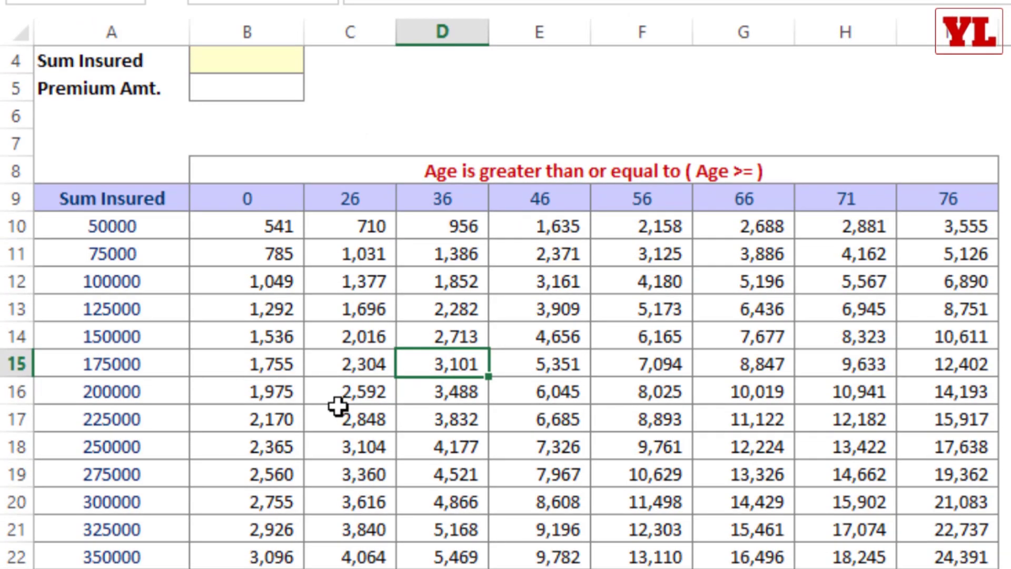
click(265, 255)
scroll(254, 257, down, 1)
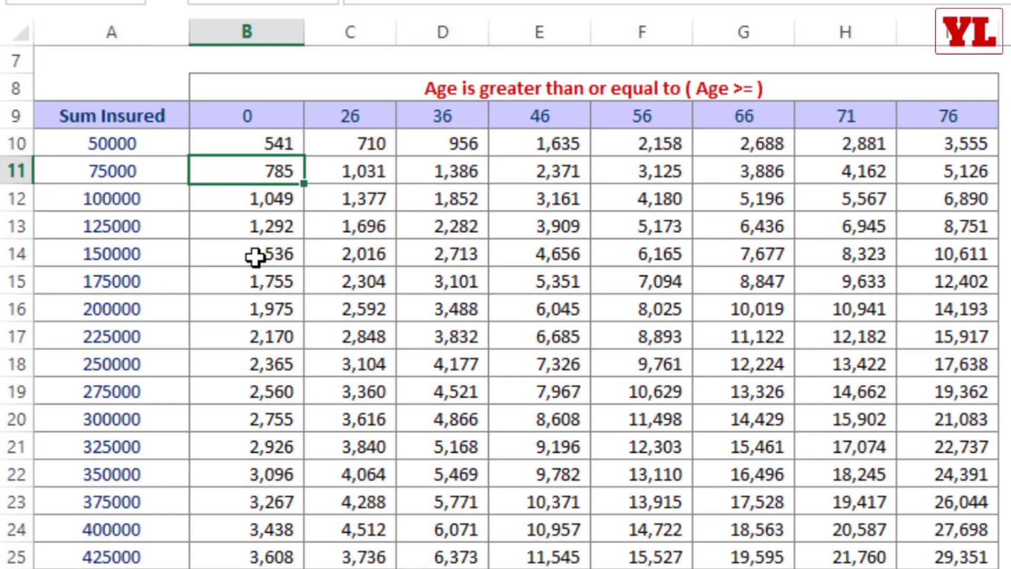
drag(151, 136, 135, 566)
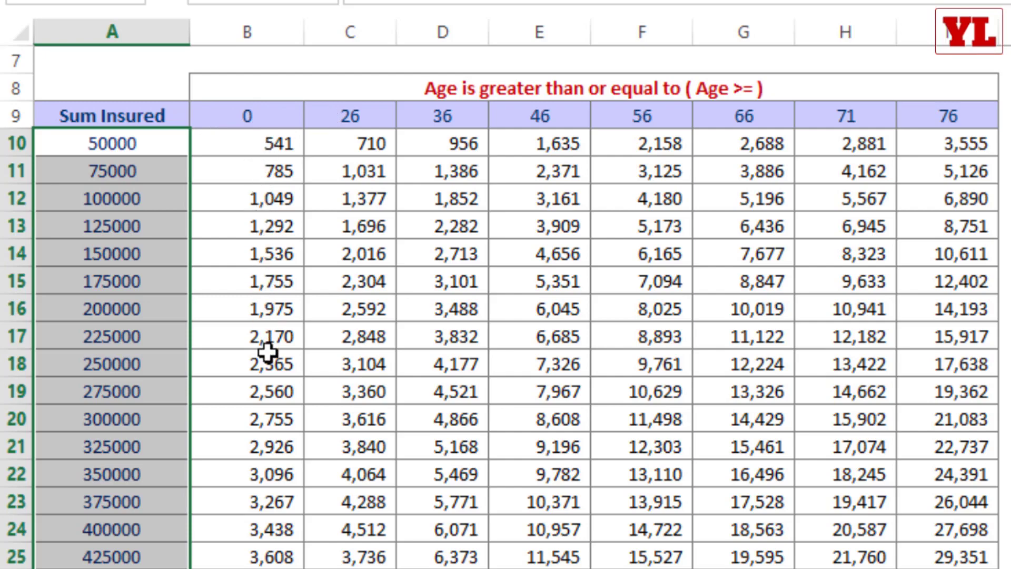
scroll(270, 363, up, 2)
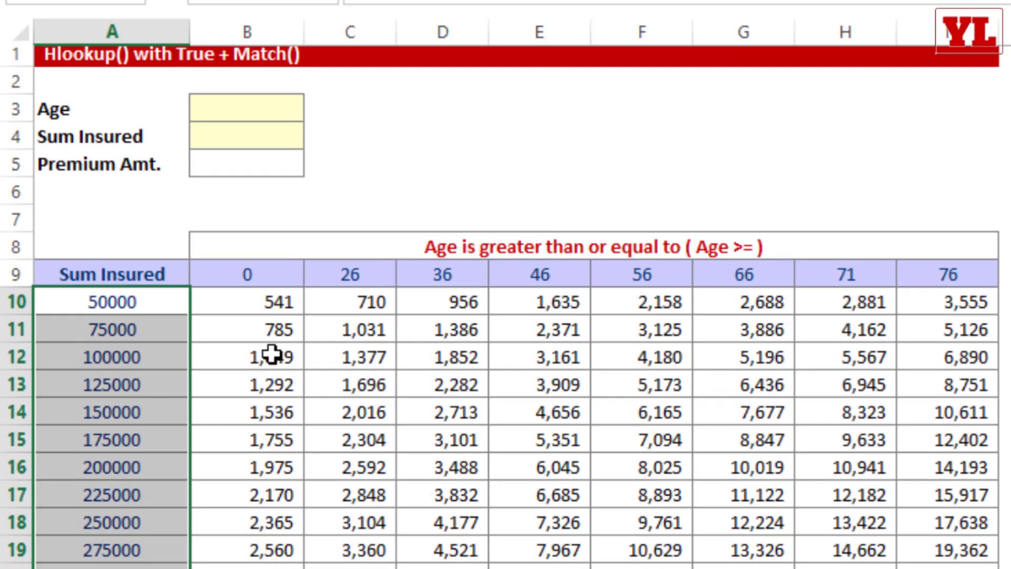
Step: Enter Sum Insured 100000 in B4 and Age 24 in B3
click(245, 136)
text(100000)
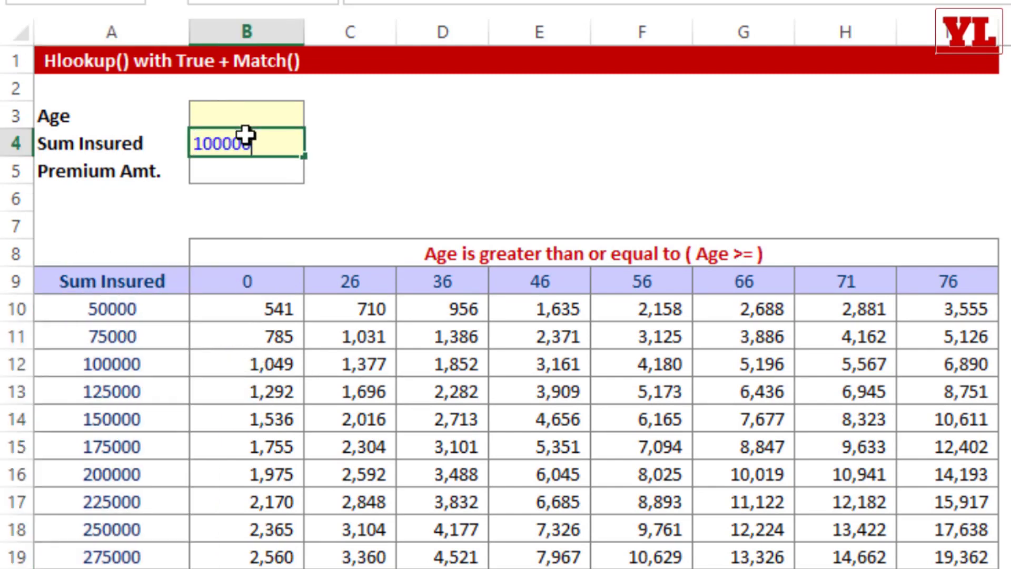
key(Return)
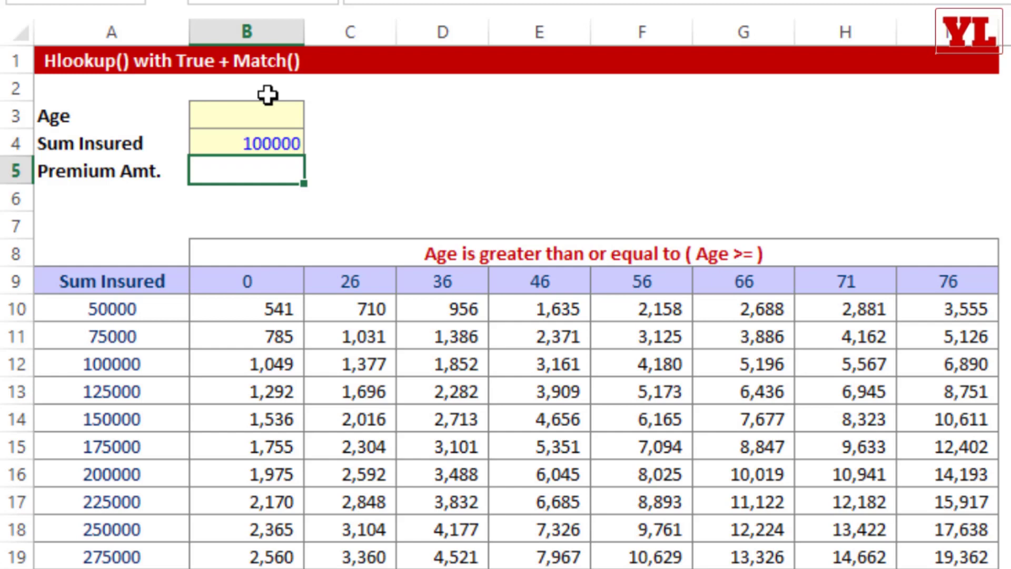
click(247, 117)
text(24)
click(325, 251)
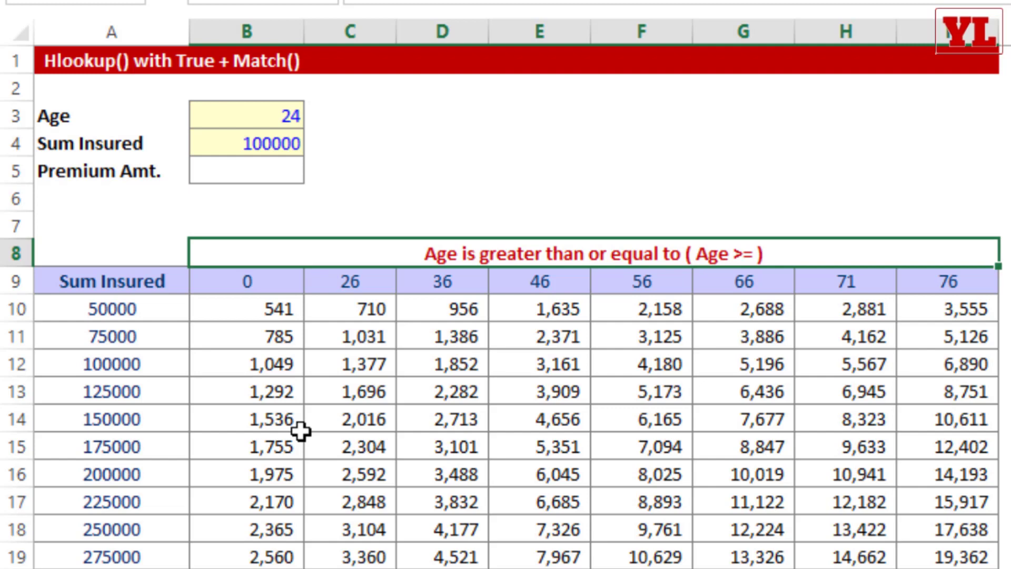
Step: Bold the 1,049 premium, change Age to 26, and mark the 1,377 premium
click(277, 363)
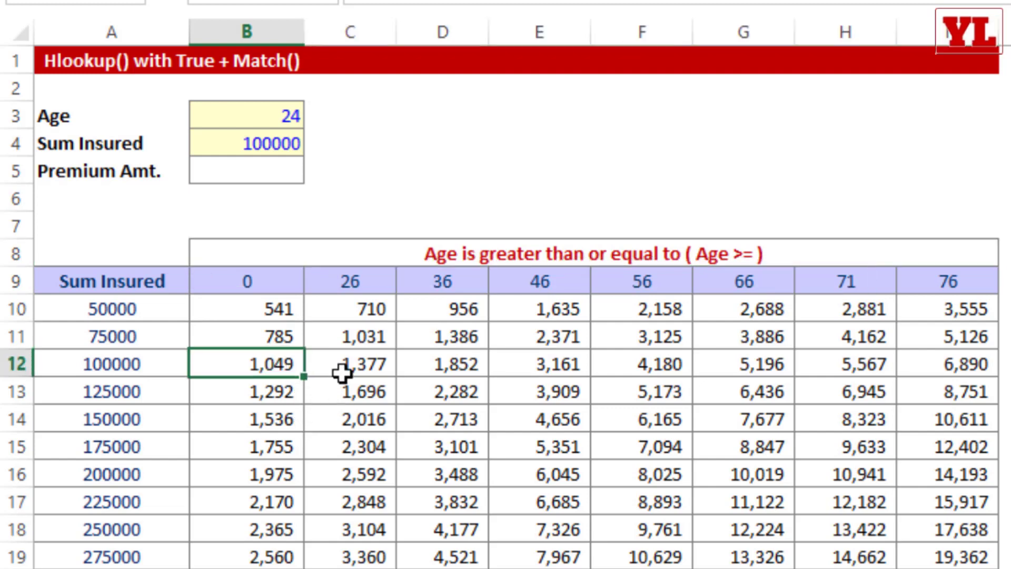
key(ctrl+b)
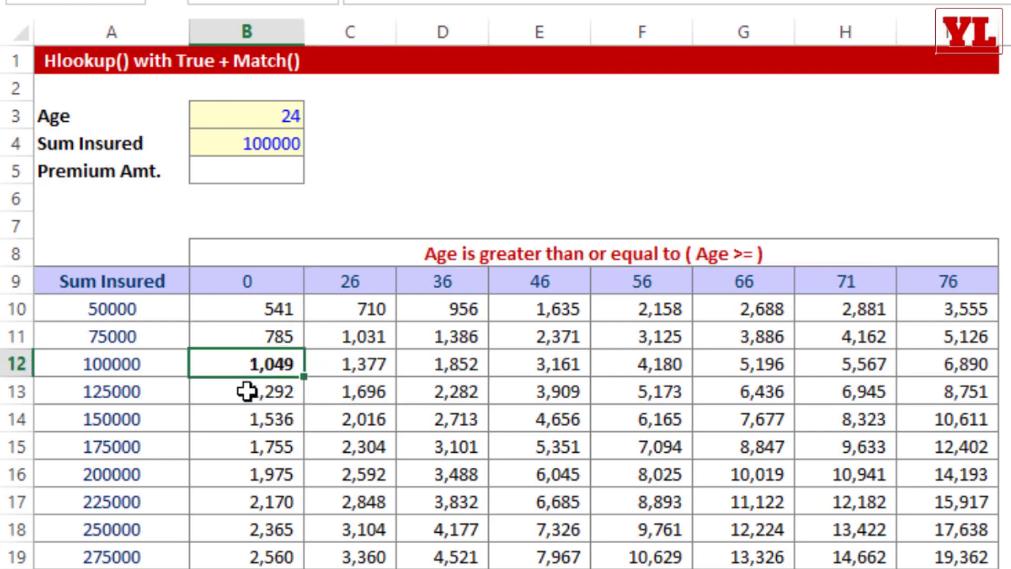
click(264, 116)
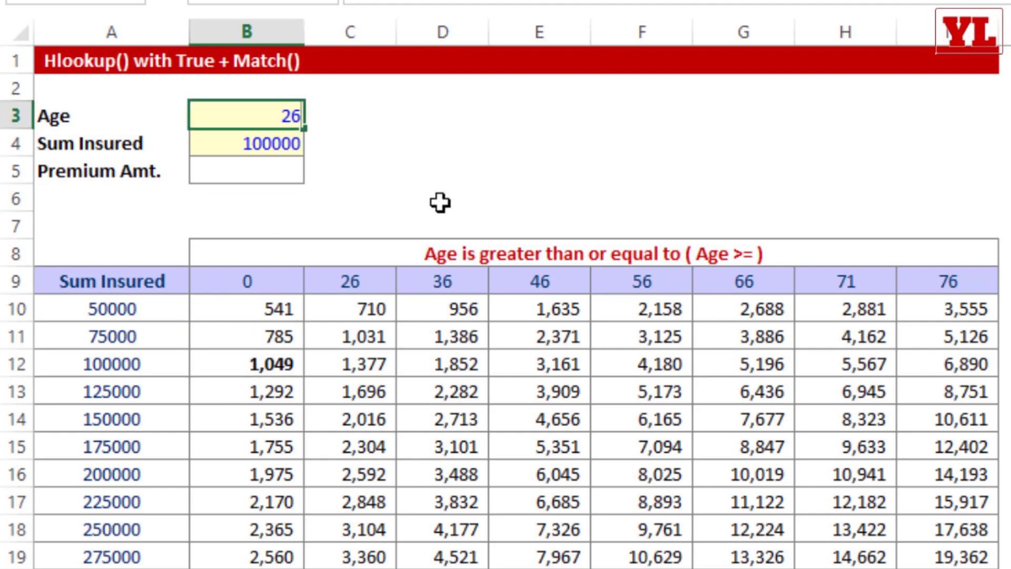
text(26)
key(Tab)
click(353, 359)
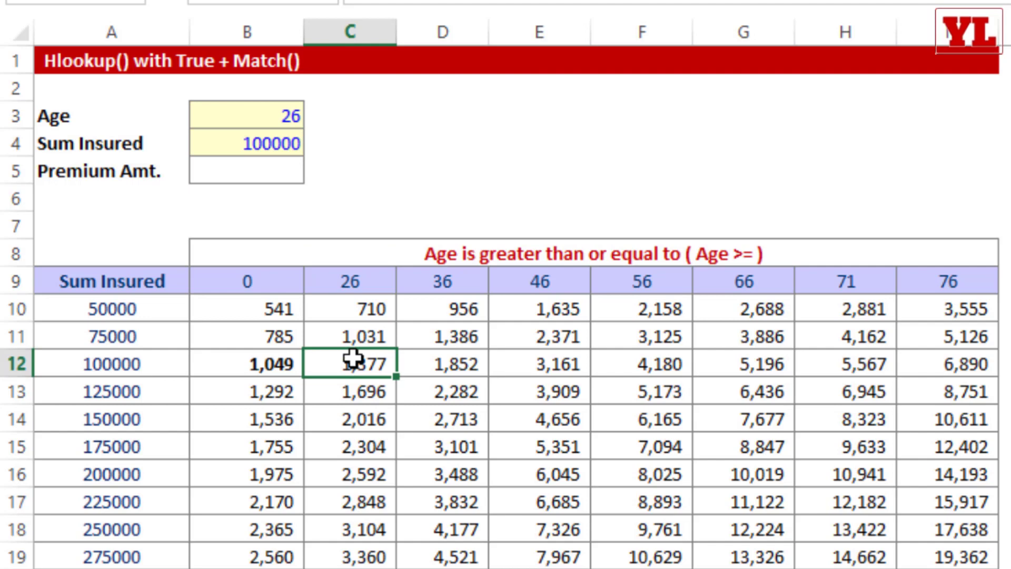
key(ctrl+u)
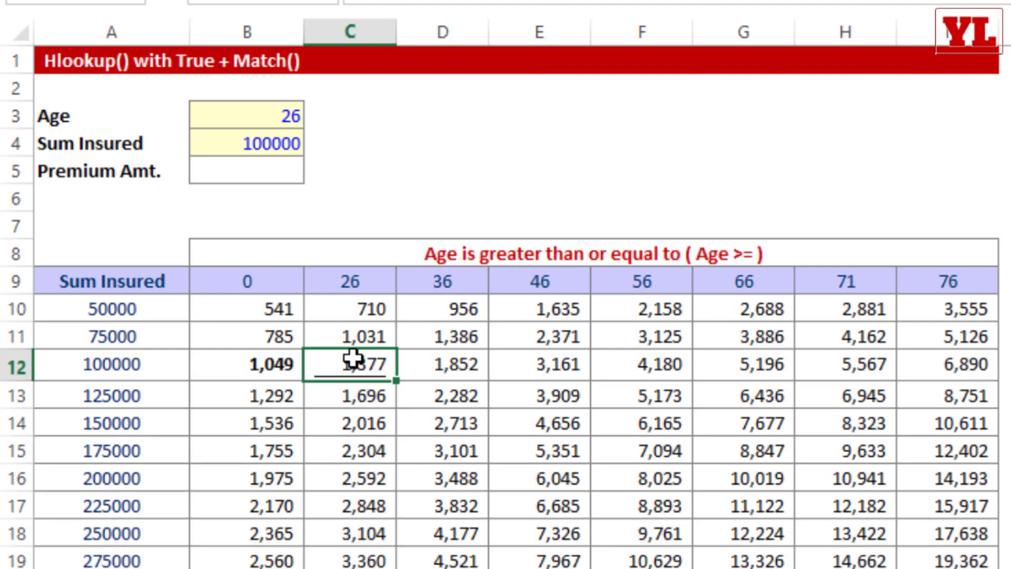
key(ctrl+u)
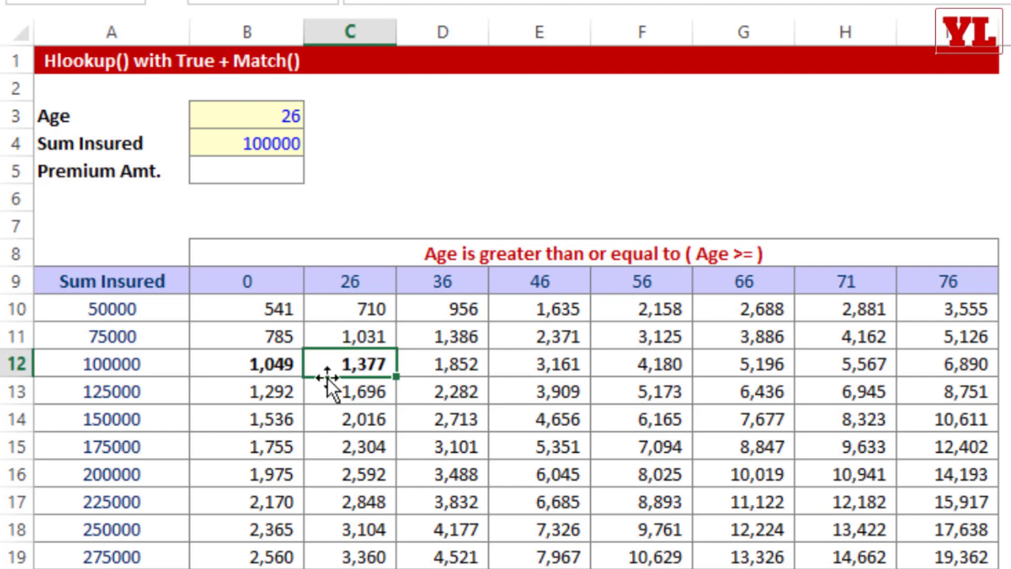
Step: Highlight Premium Amt. B5, the age slab headings 0–76, and the Sum Insured column
click(264, 171)
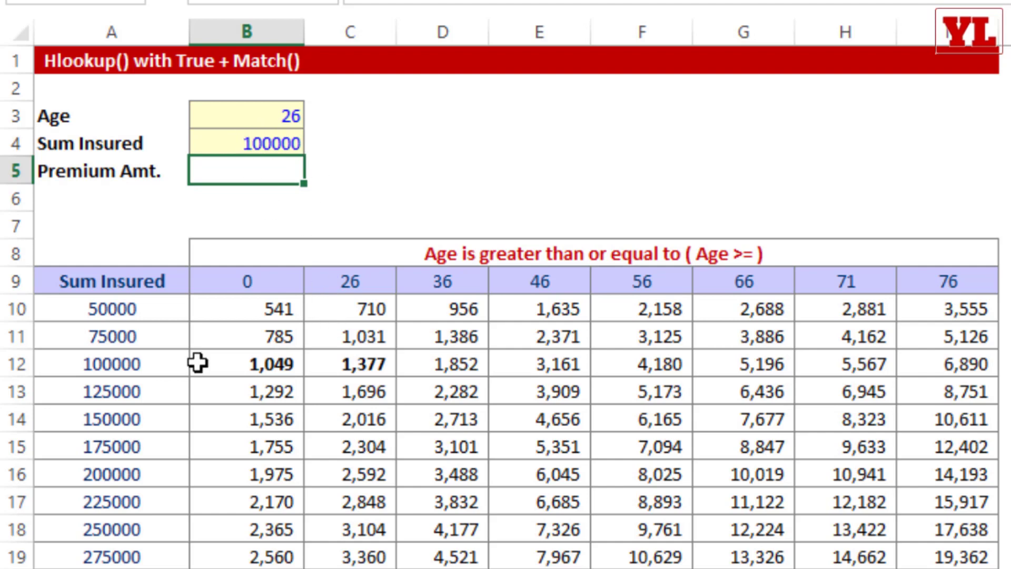
drag(236, 278, 947, 281)
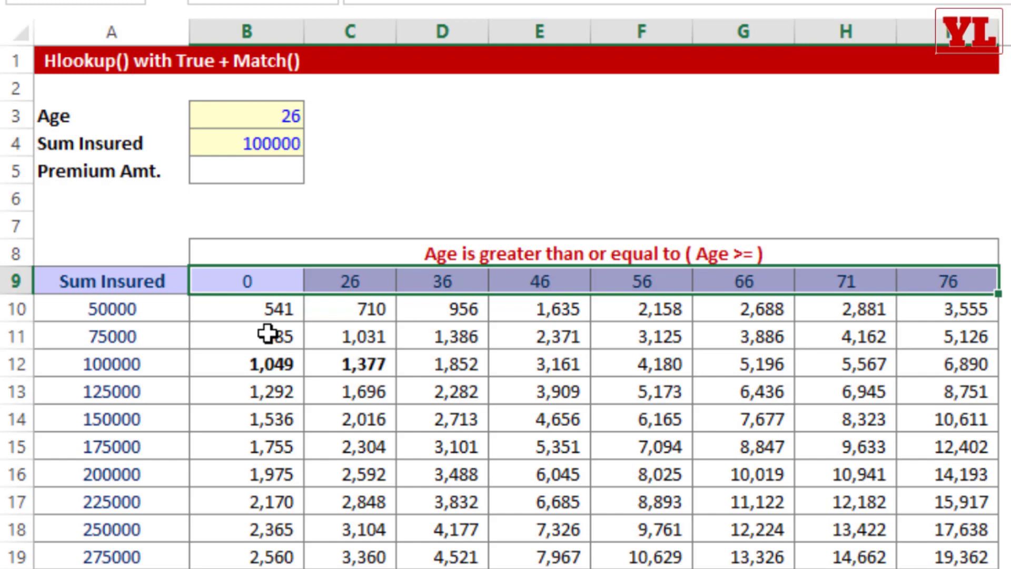
drag(113, 280, 100, 567)
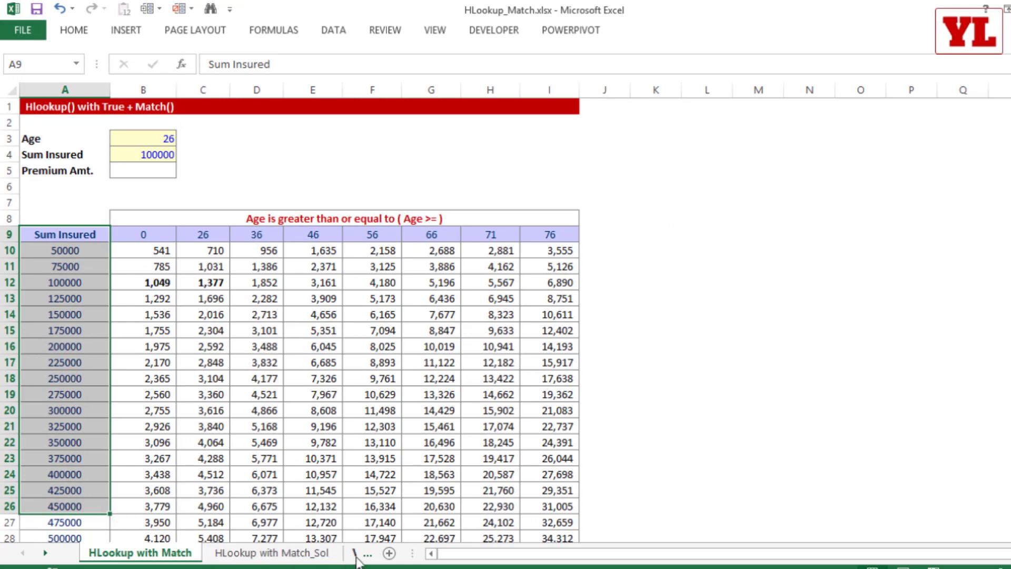
Step: On VM vs. HM, select the VM diagram's red table_array and blue lookup_array outlines
click(362, 553)
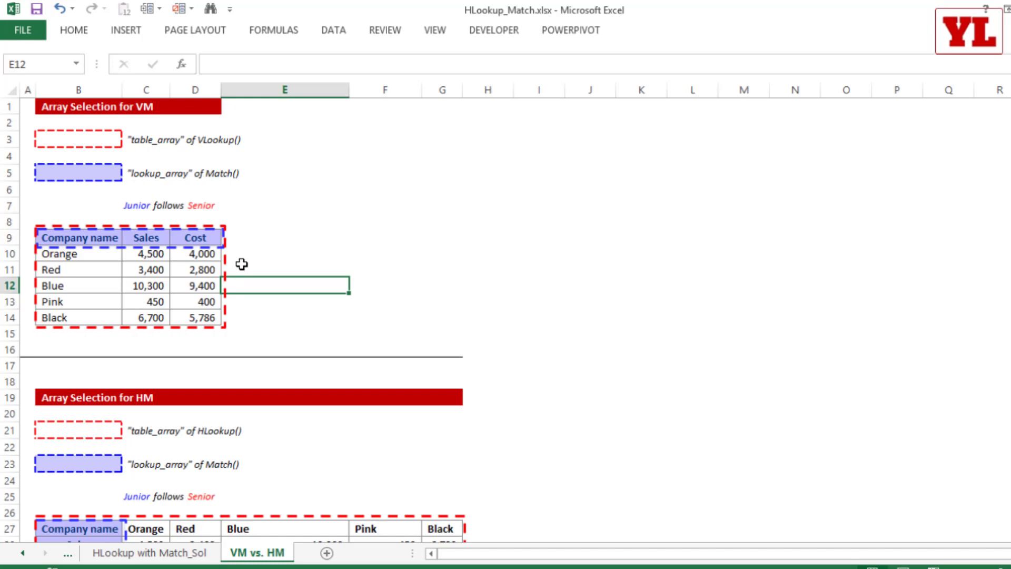
scroll(241, 264, down, 2)
click(226, 212)
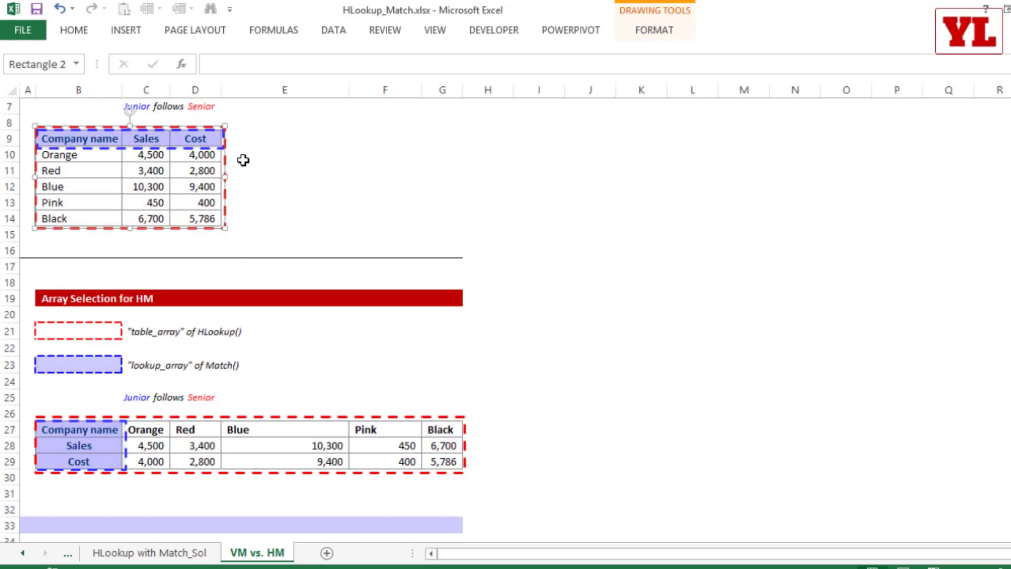
click(145, 141)
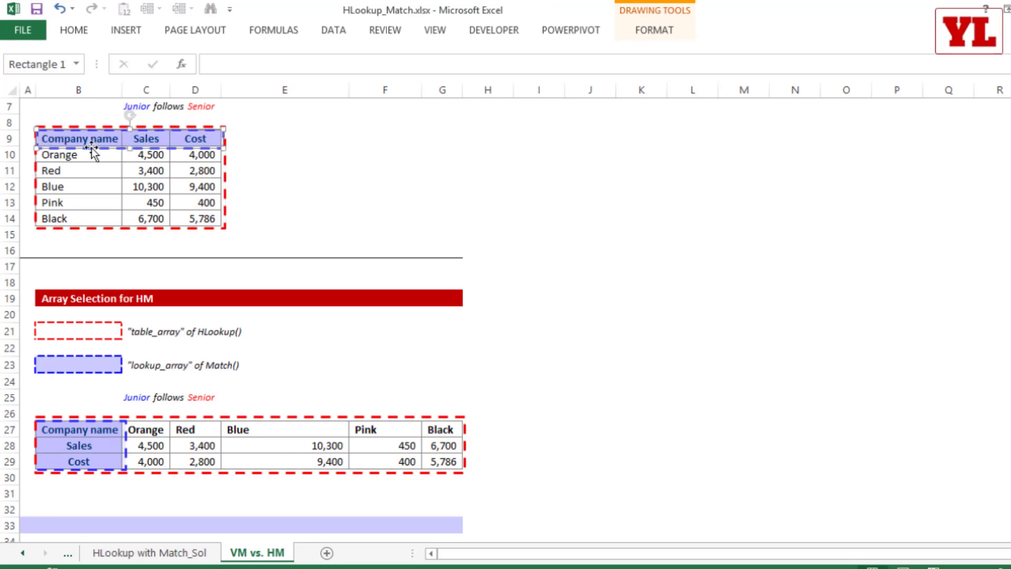
mouse_move(32, 148)
mouse_down()
mouse_move(83, 142)
mouse_move(37, 148)
mouse_up()
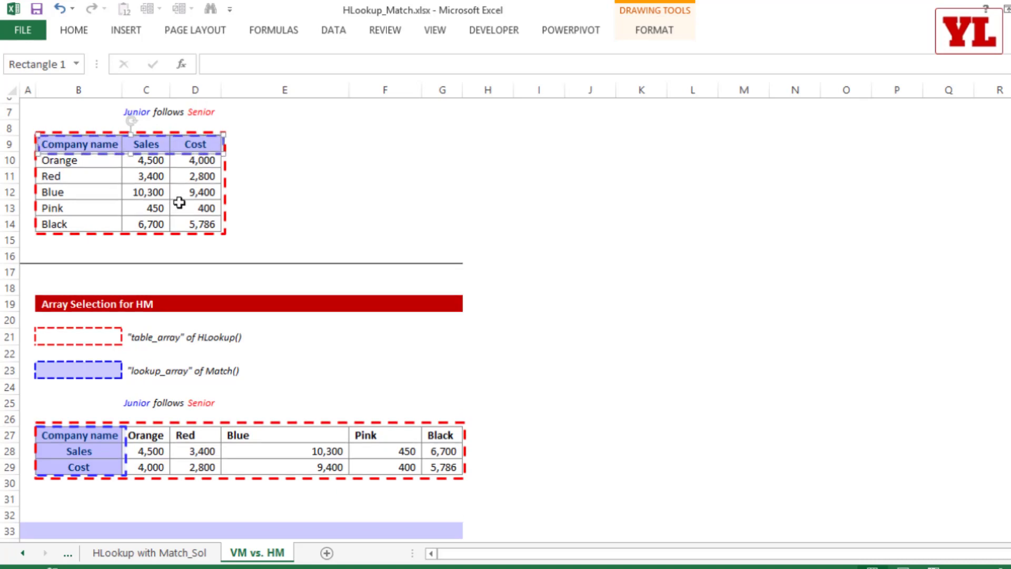
scroll(181, 200, up, 2)
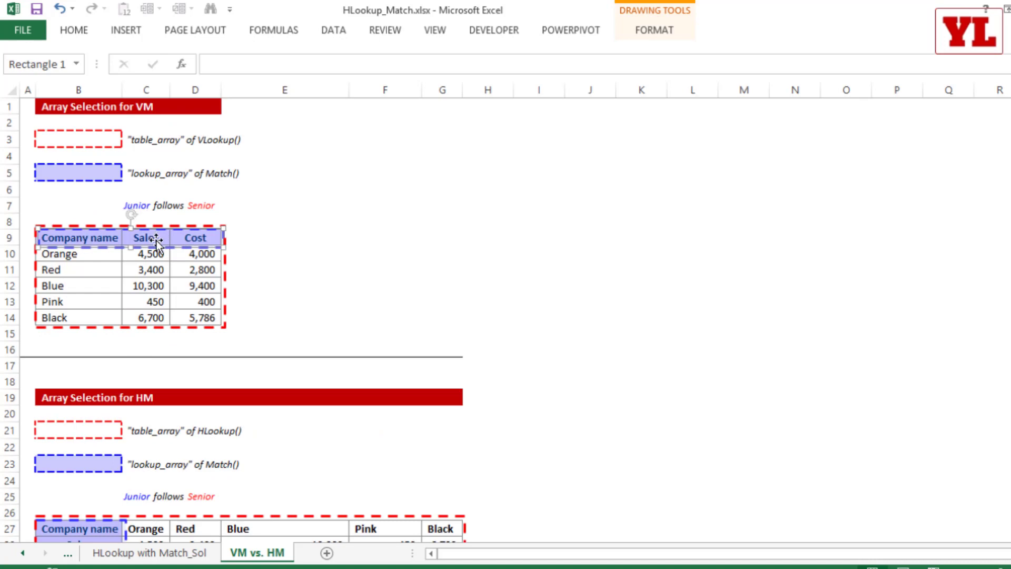
scroll(250, 251, down, 6)
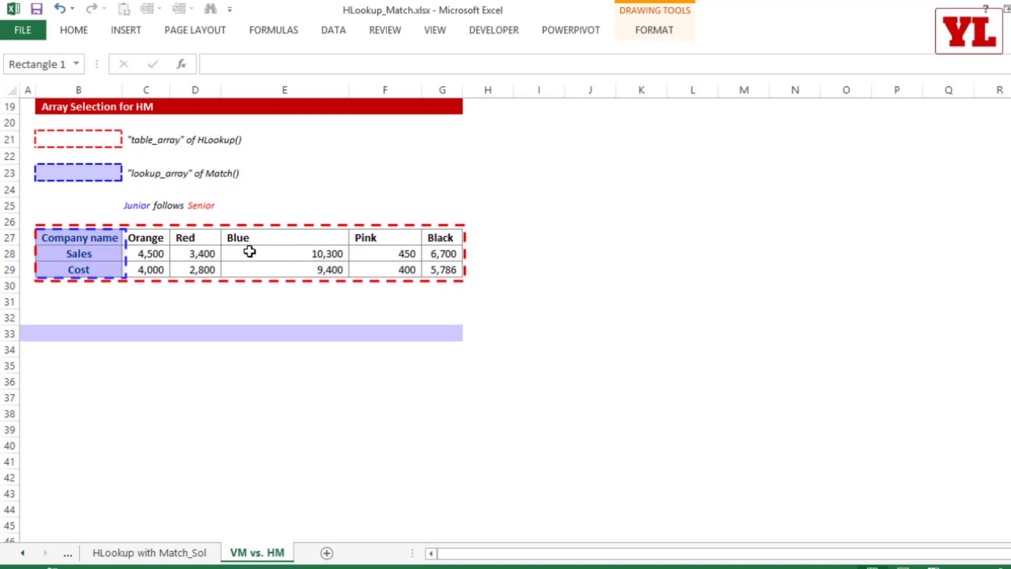
Step: Select the HM table's blue and red dashed outlines, then select Premium Amt. B5
click(113, 258)
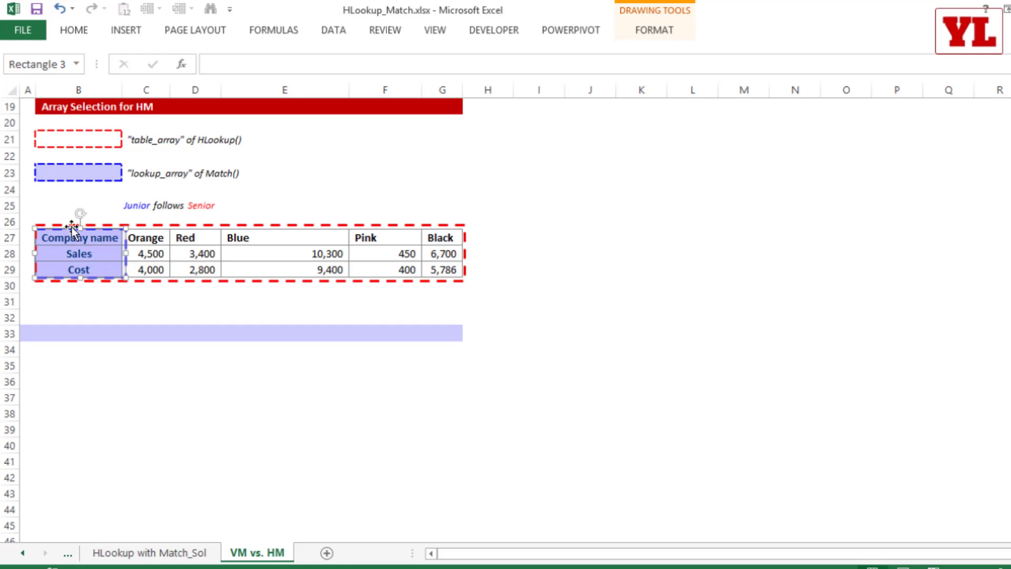
click(221, 225)
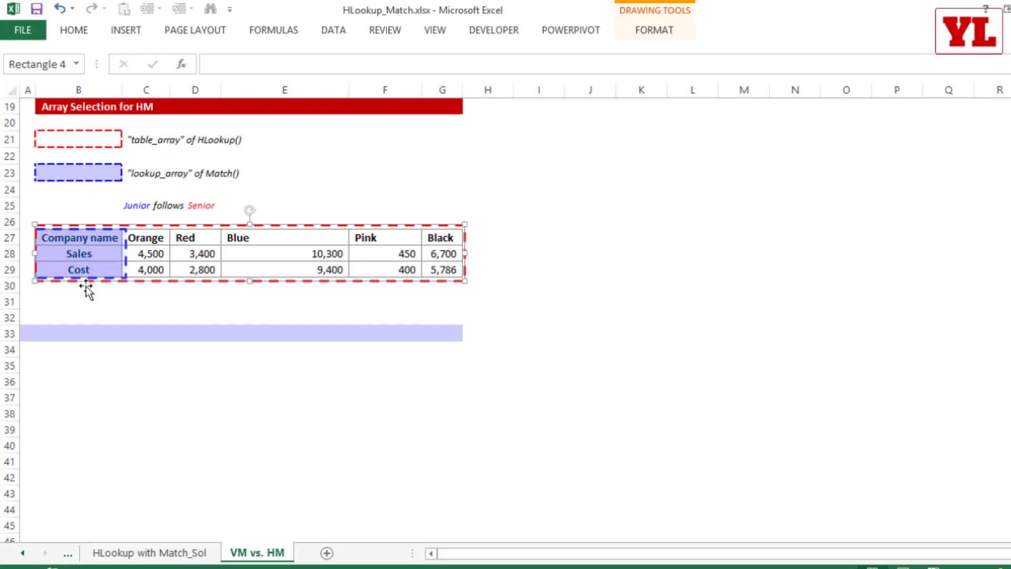
click(67, 554)
click(144, 170)
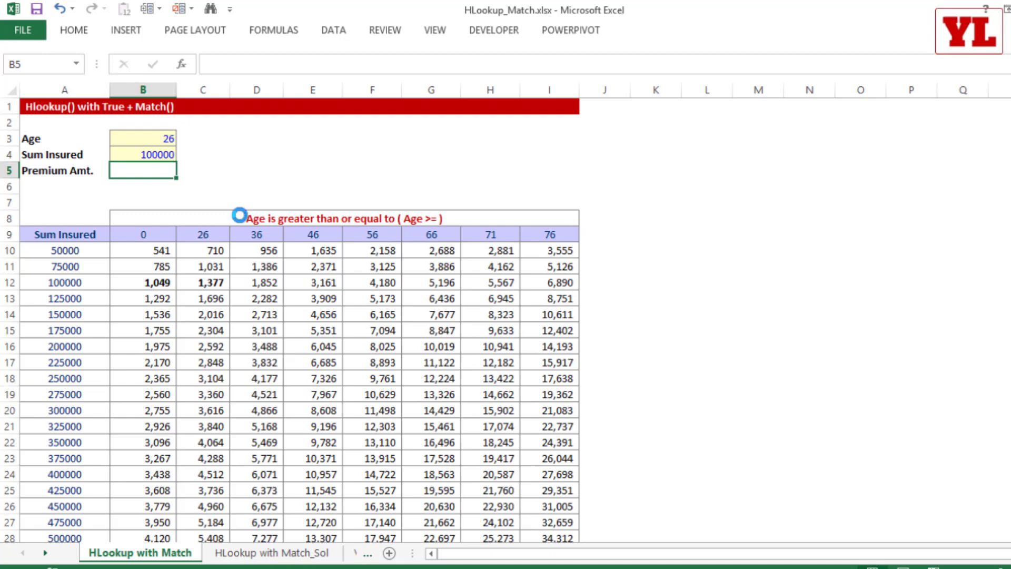
Step: In B5 enter =HLOOKUP(B3, using the Age cell as lookup value
ctrl+scroll(240, 216, up, 5)
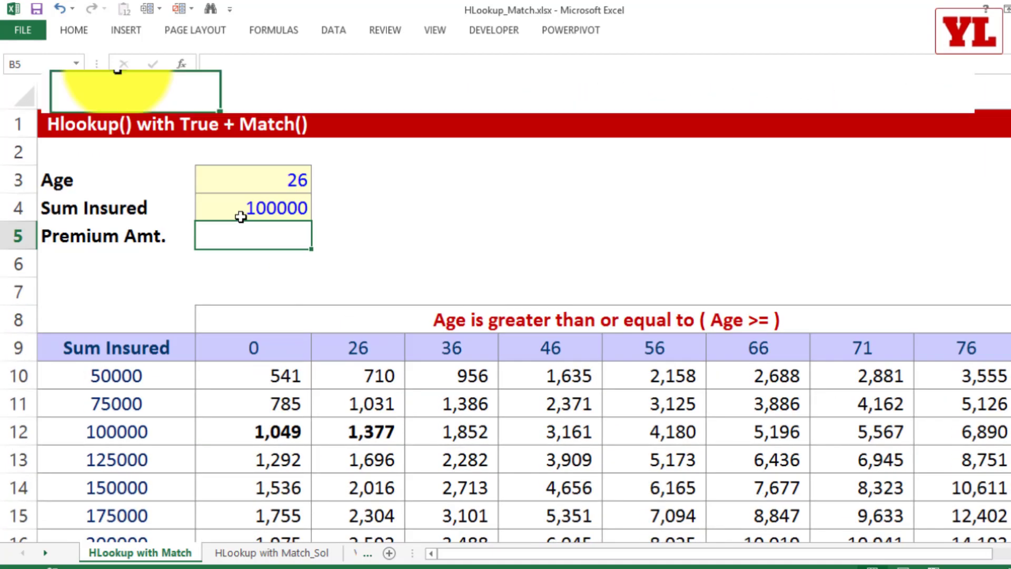
text(=hl)
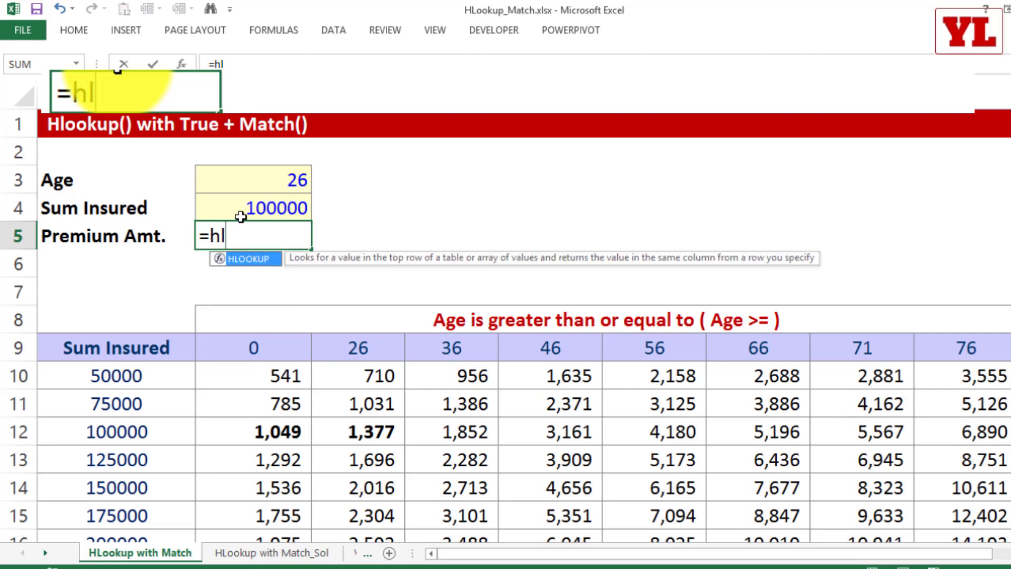
key(Tab)
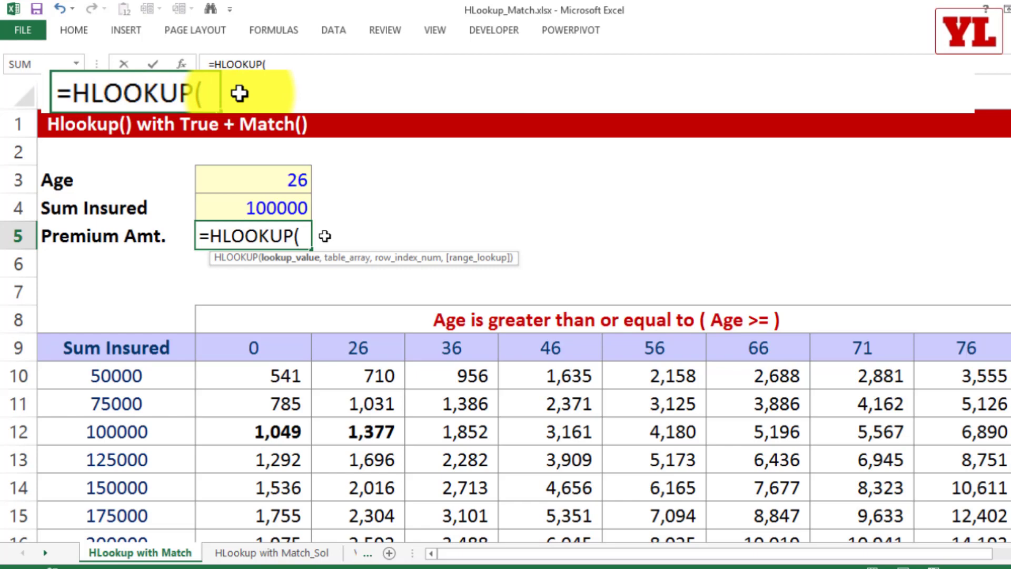
click(296, 181)
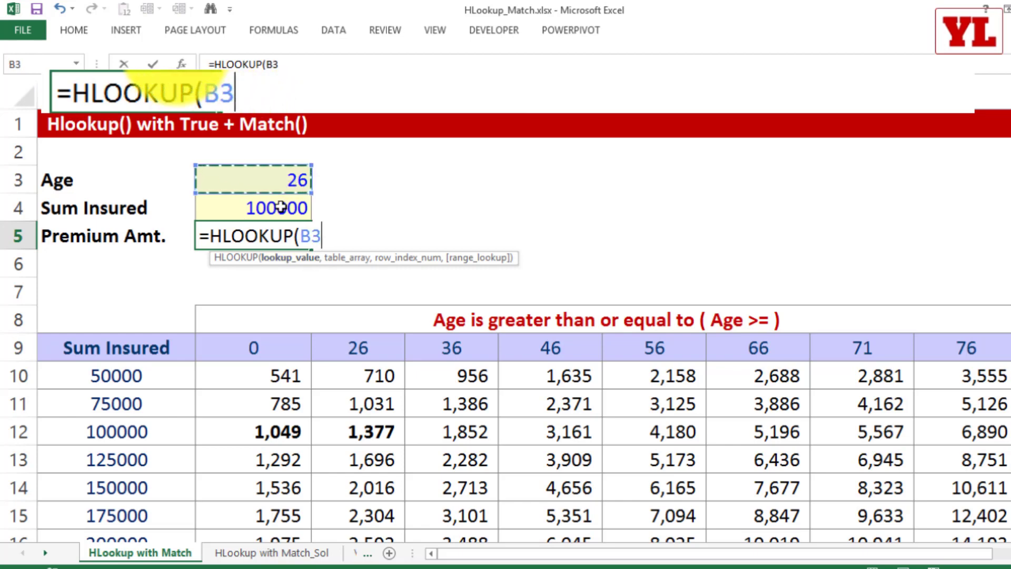
click(282, 207)
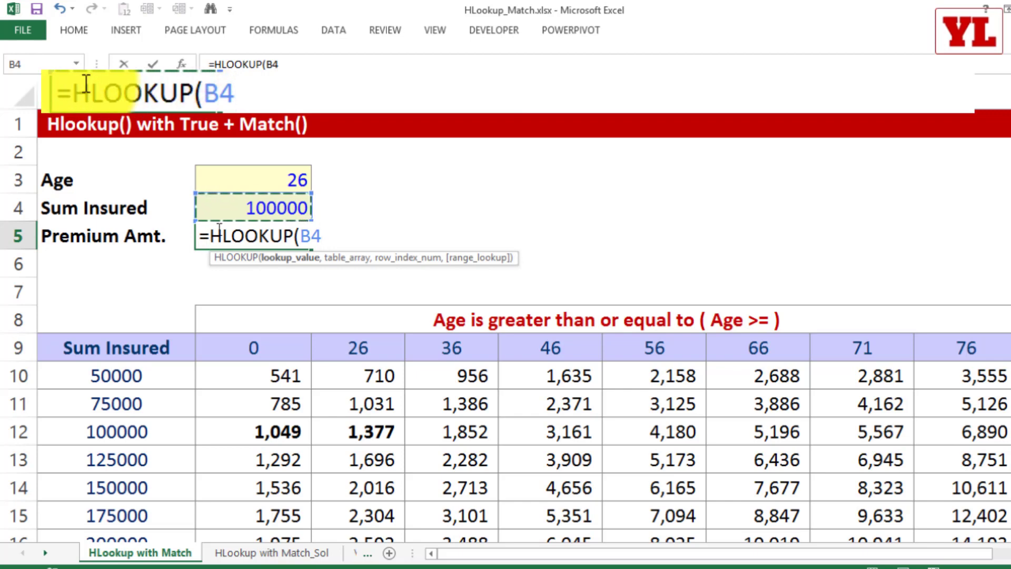
click(276, 179)
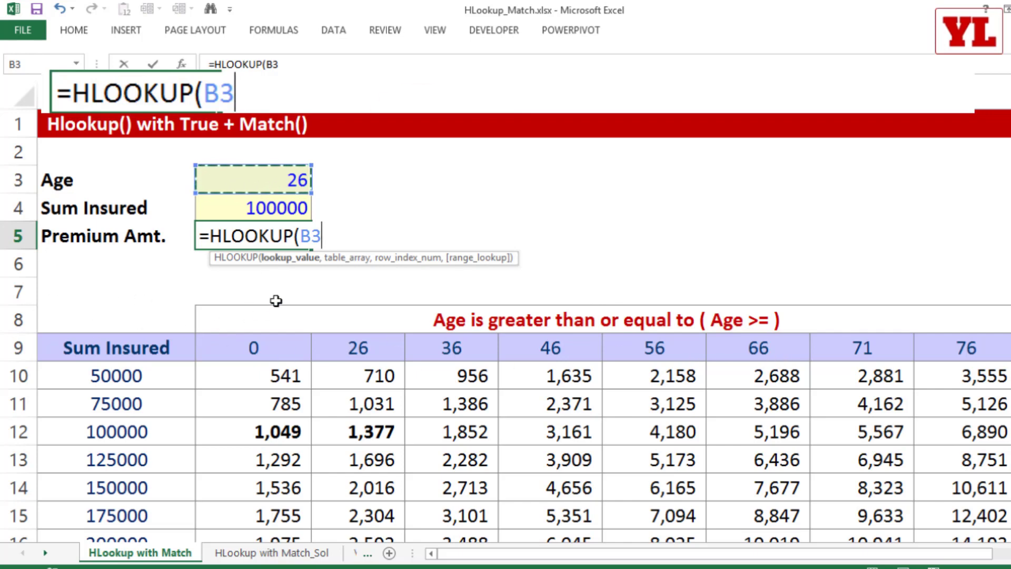
text(,)
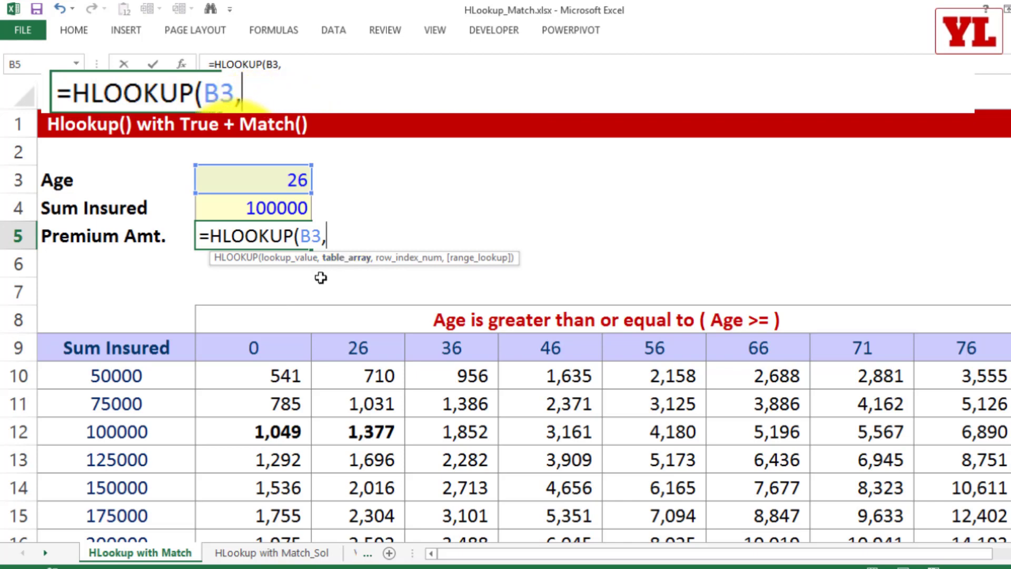
Step: Add table_array $A$9:$I$28, an empty MATCH() row index, and range lookup 0
click(131, 348)
drag(289, 340, 665, 340)
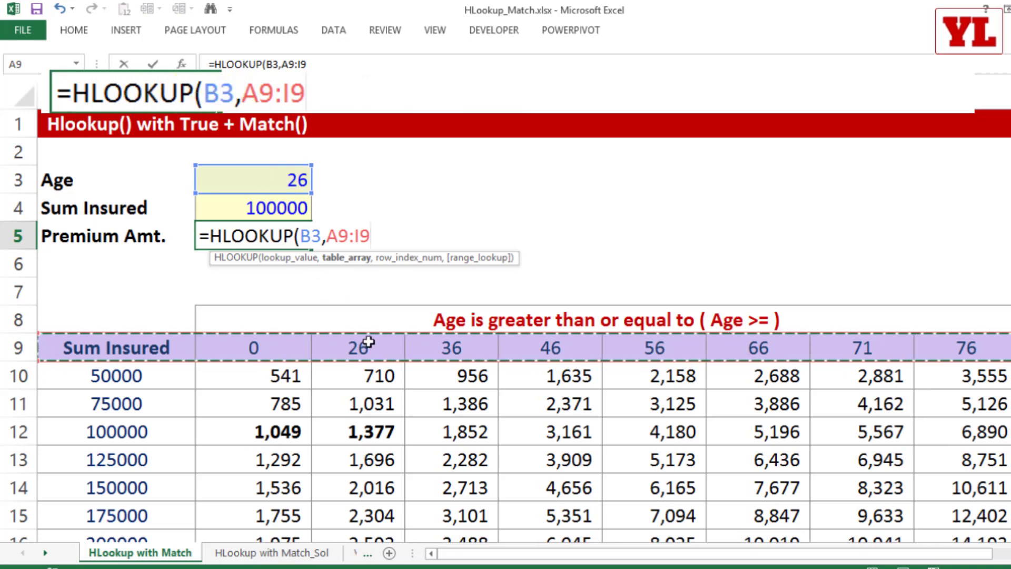
drag(158, 319, 810, 443)
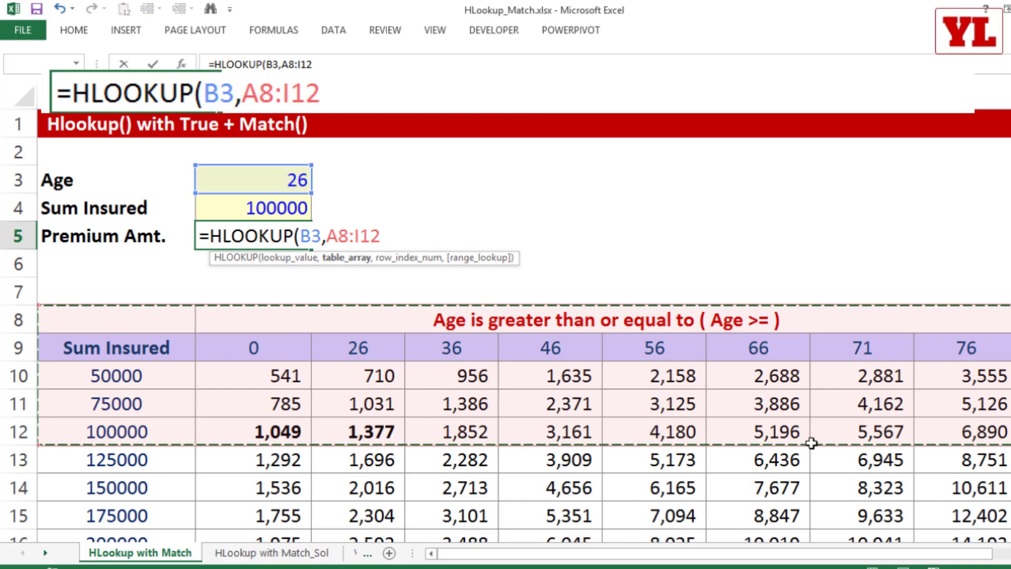
drag(128, 345, 939, 353)
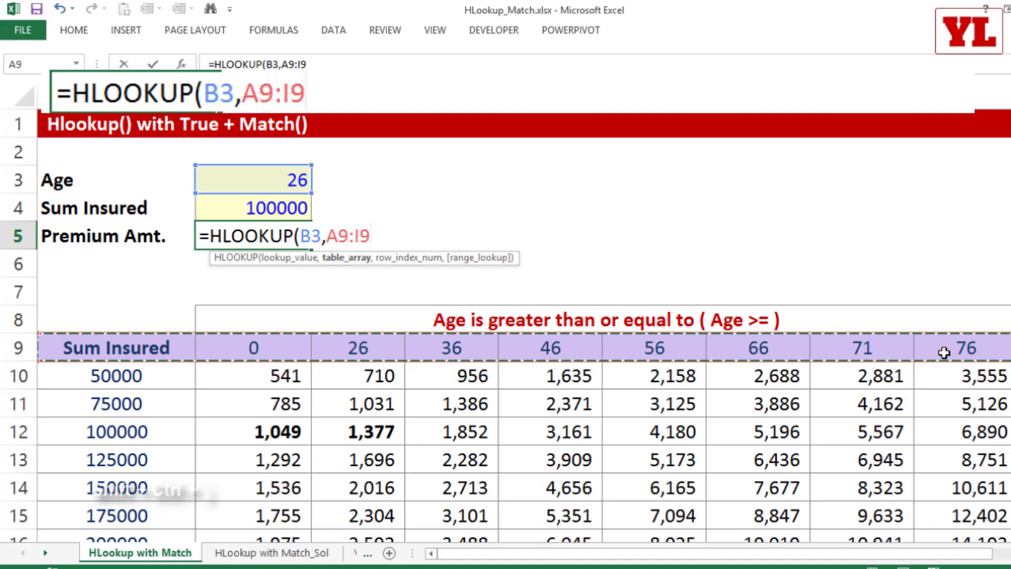
key(ctrl+shift+Down)
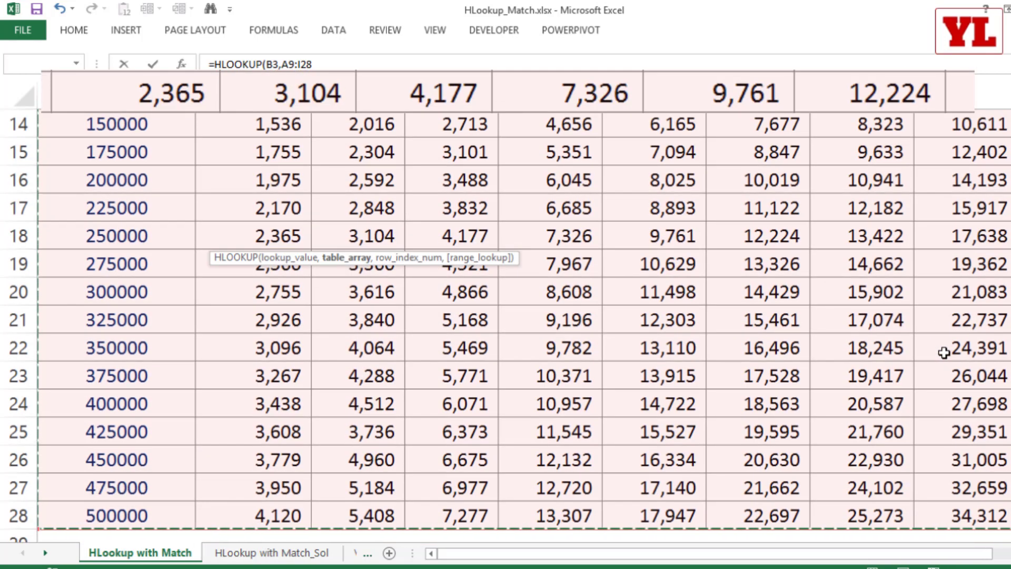
key(F4)
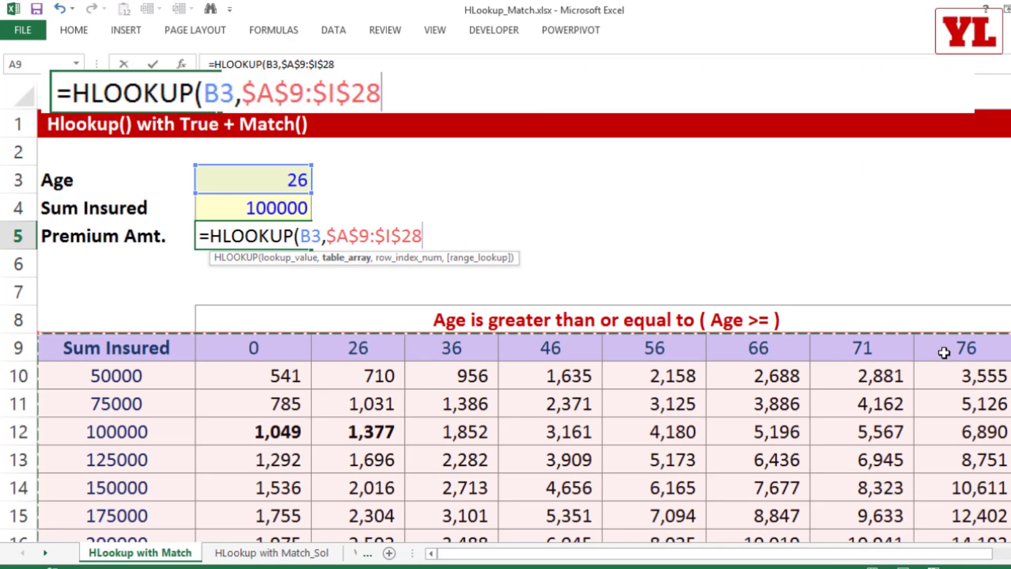
text(,)
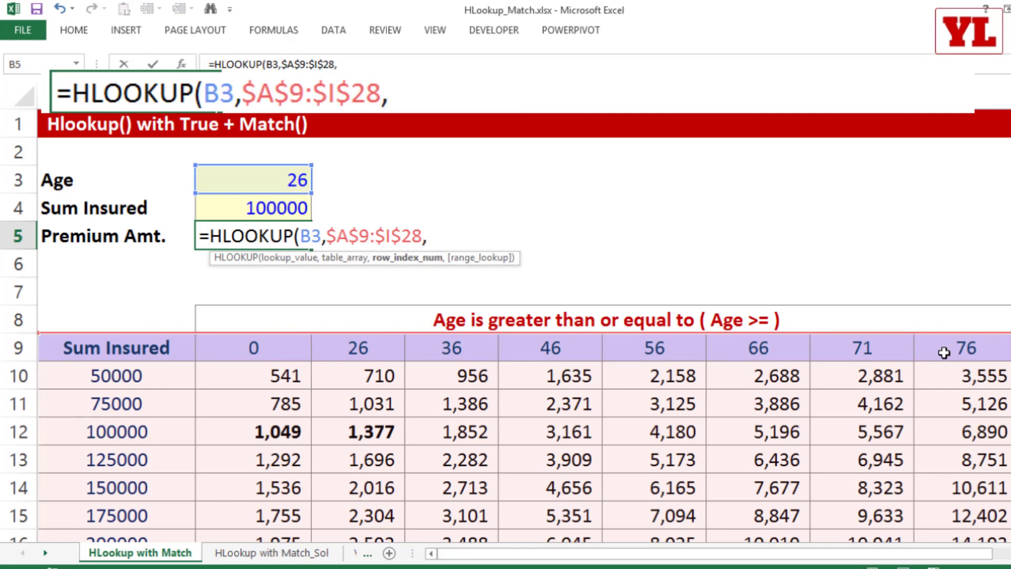
text(match()
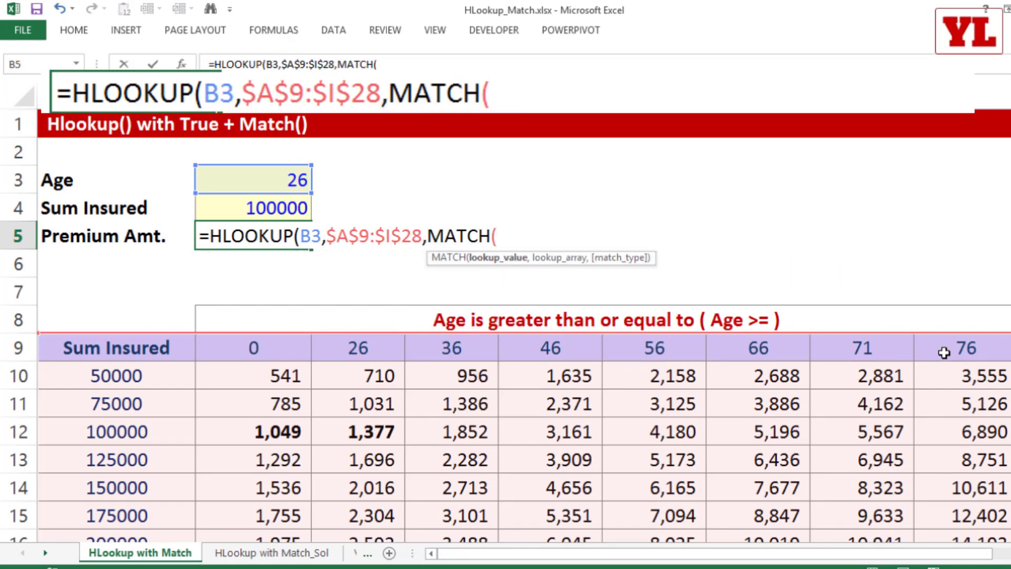
text())
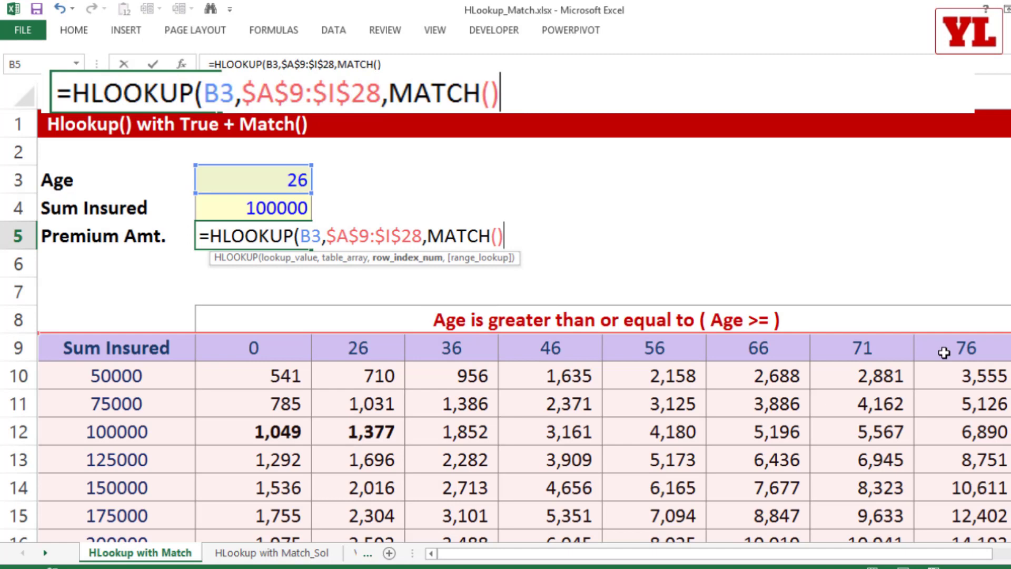
text(,)
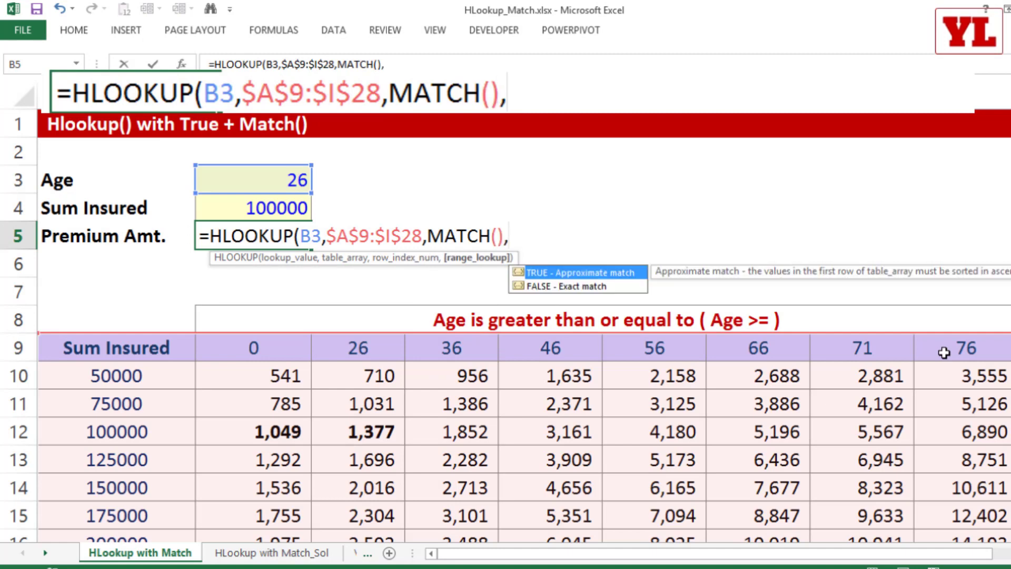
text(0)
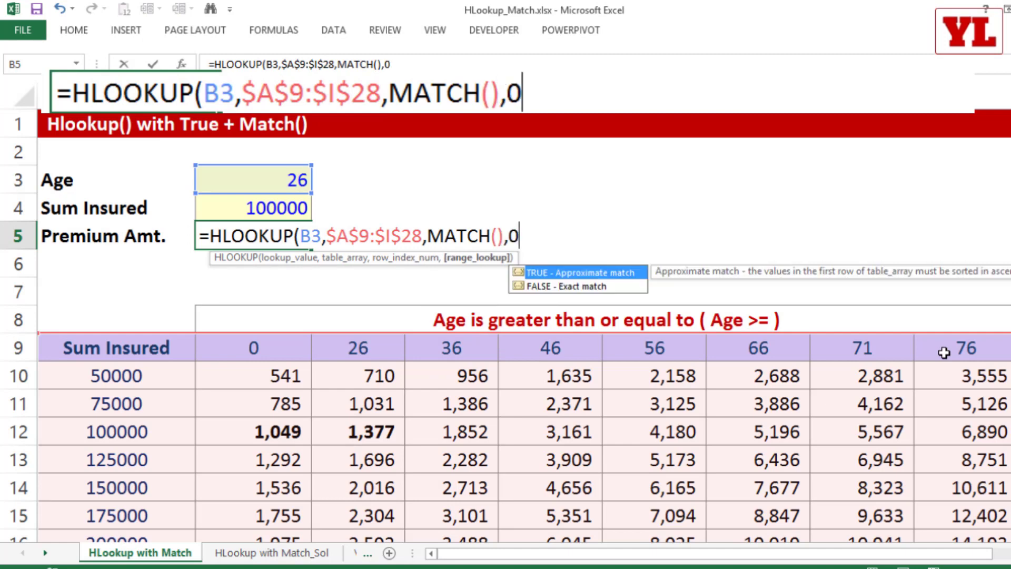
Step: Change the range lookup to 1 and put Sum Insured B4 inside MATCH's parentheses
key(BackSpace)
text(1)
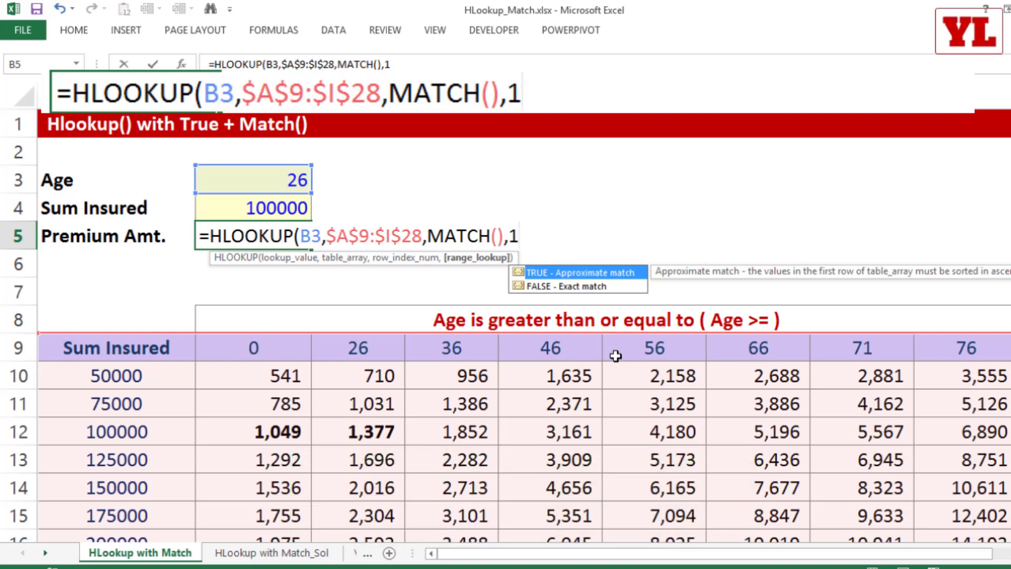
double_click(519, 91)
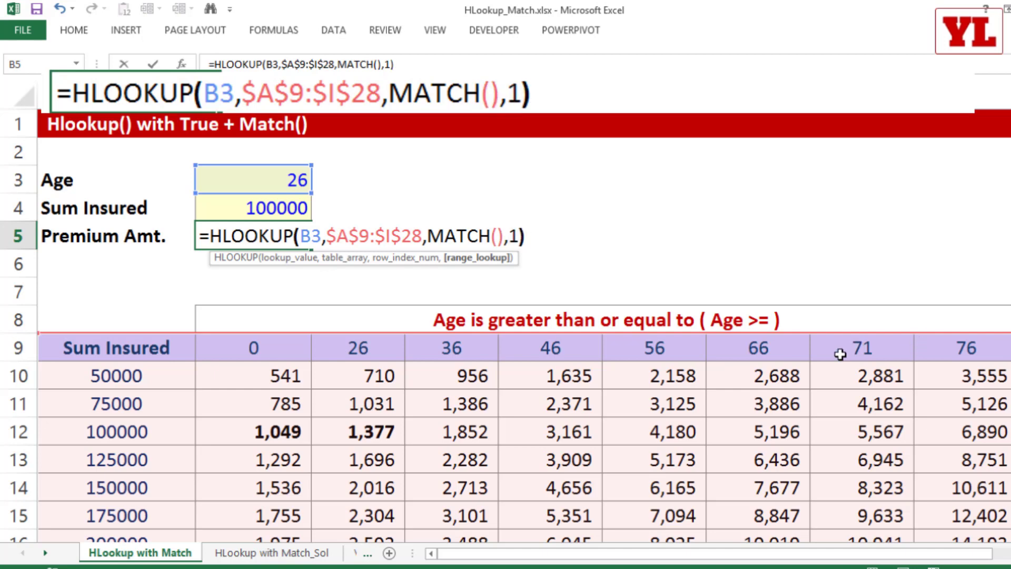
click(507, 92)
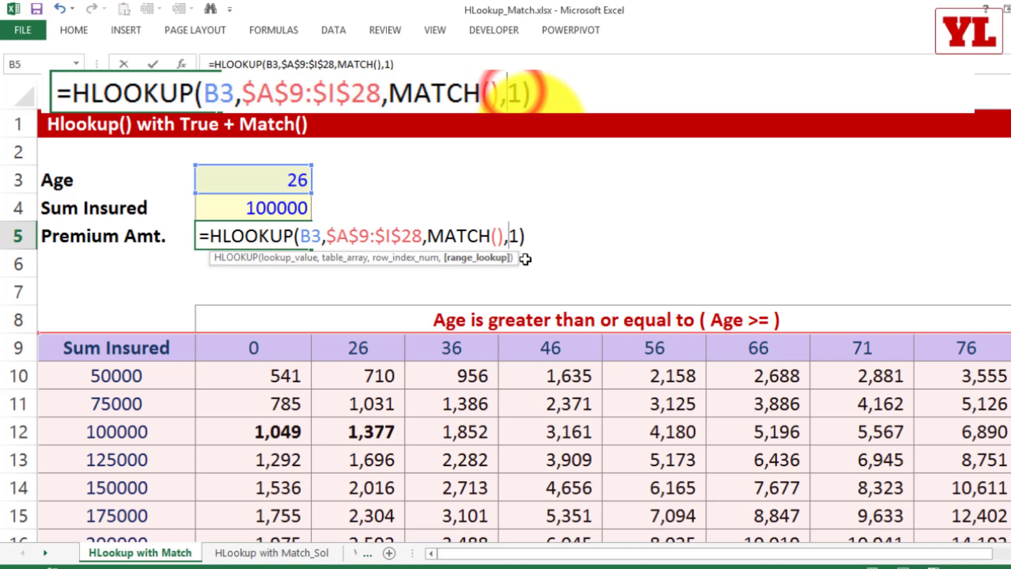
click(494, 97)
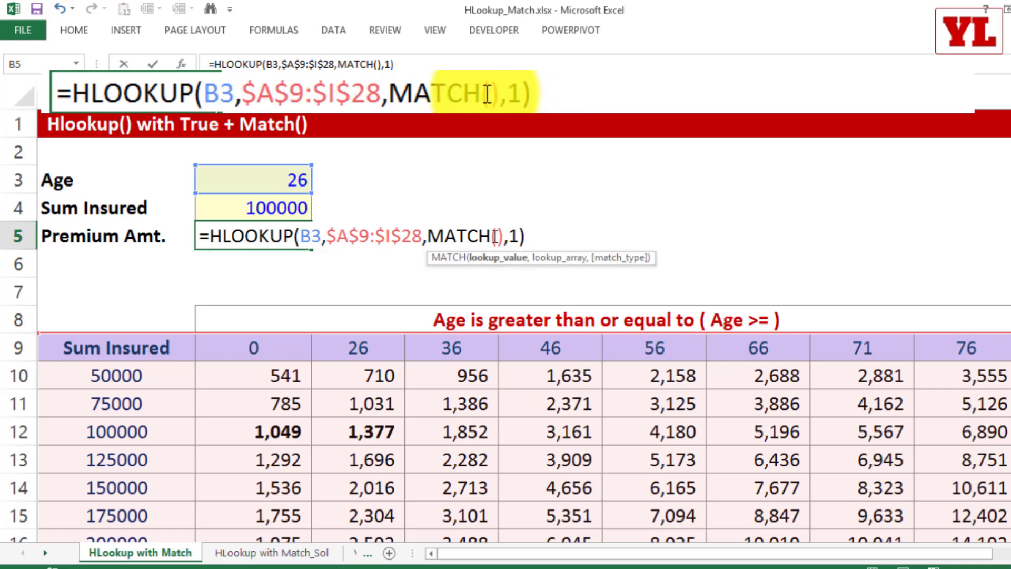
click(263, 201)
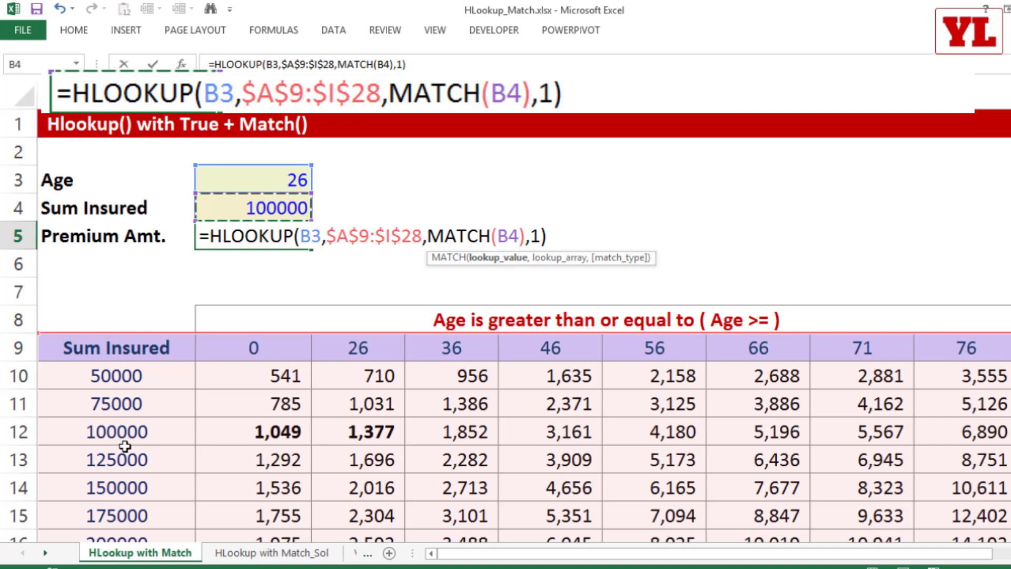
Step: Finish MATCH with lookup array $A$9:$A$28 and match type 1, returning 1377
text(,)
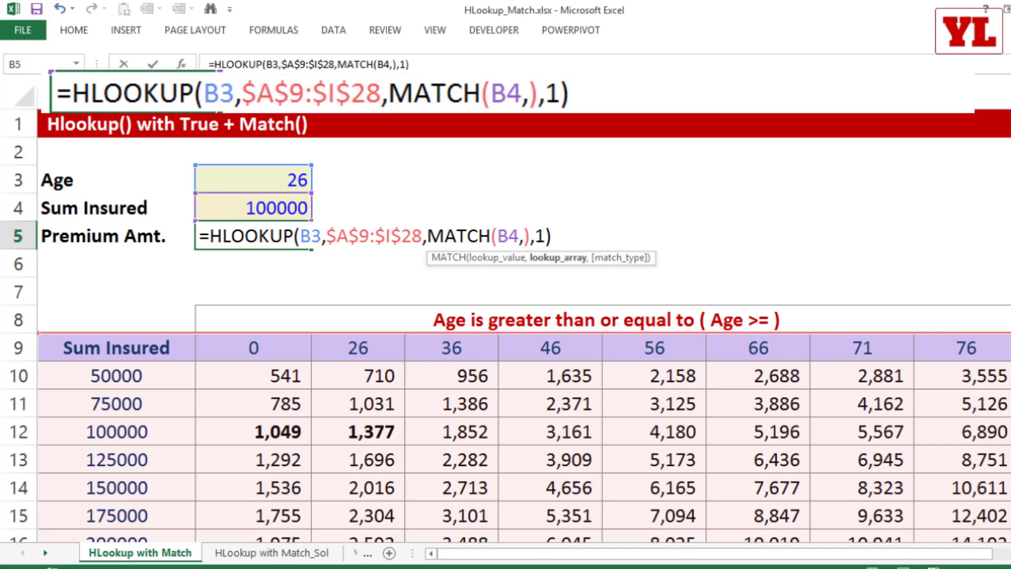
click(117, 374)
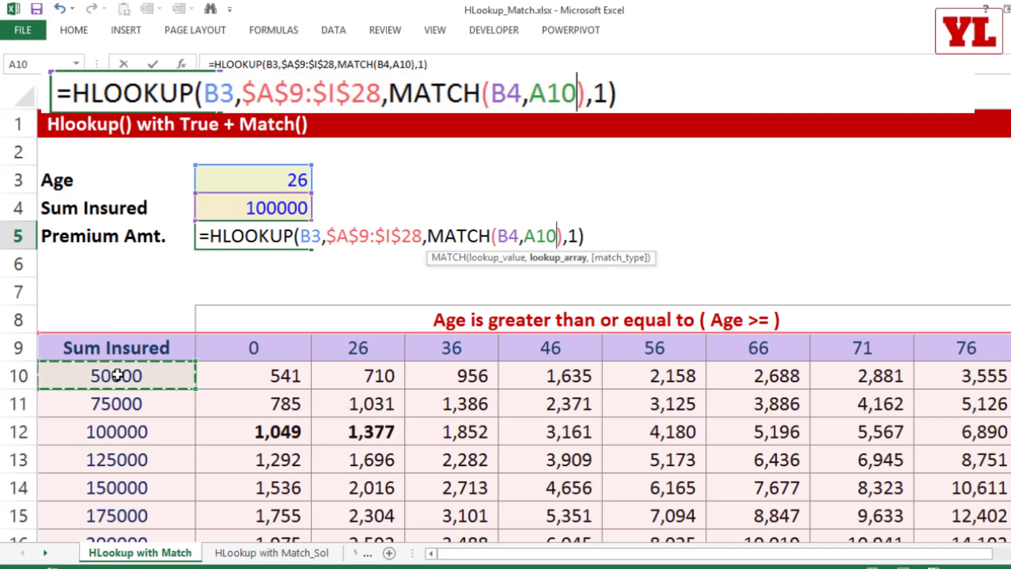
click(112, 343)
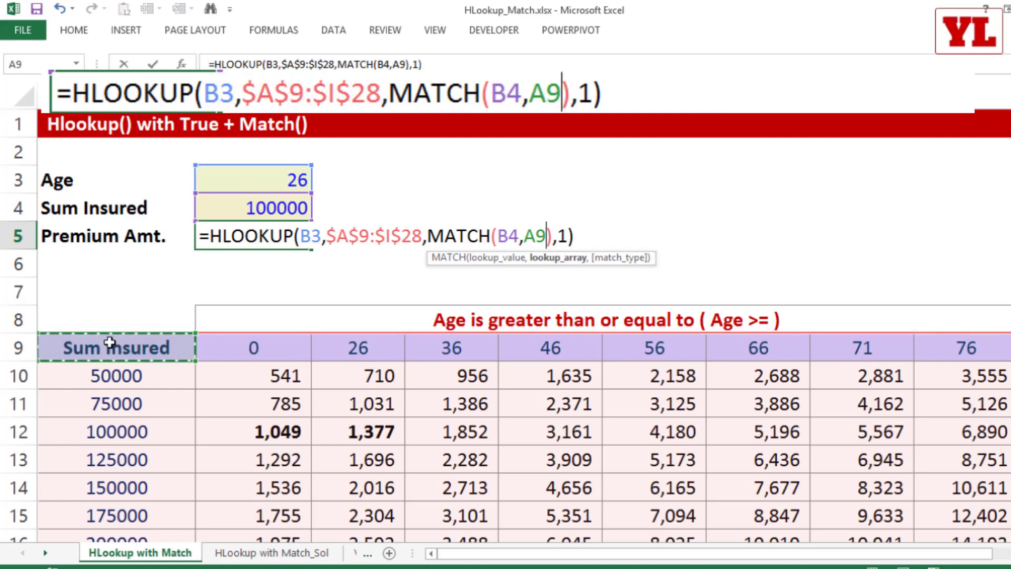
key(ctrl+shift+Down)
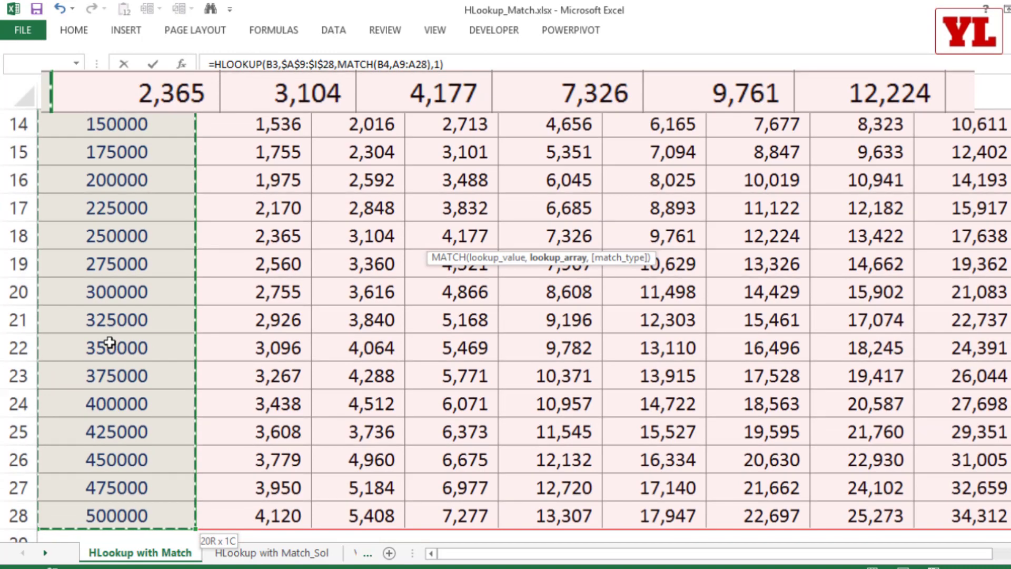
key(F4)
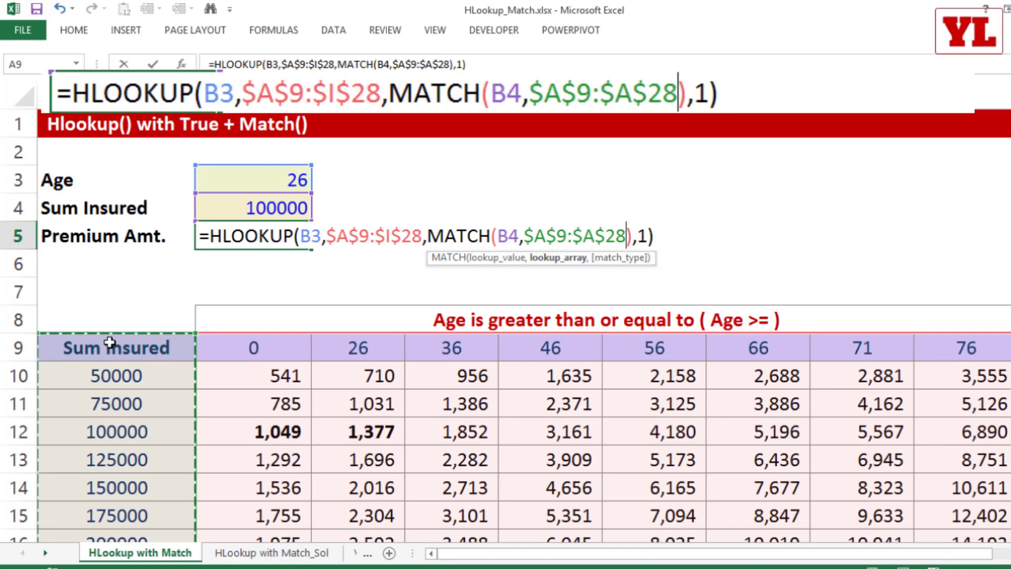
text(,)
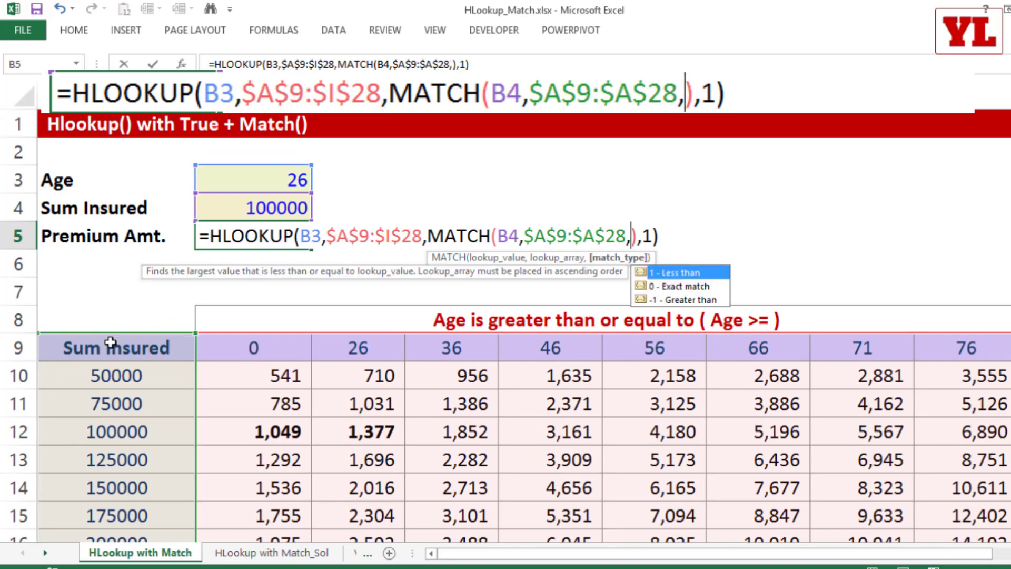
click(664, 287)
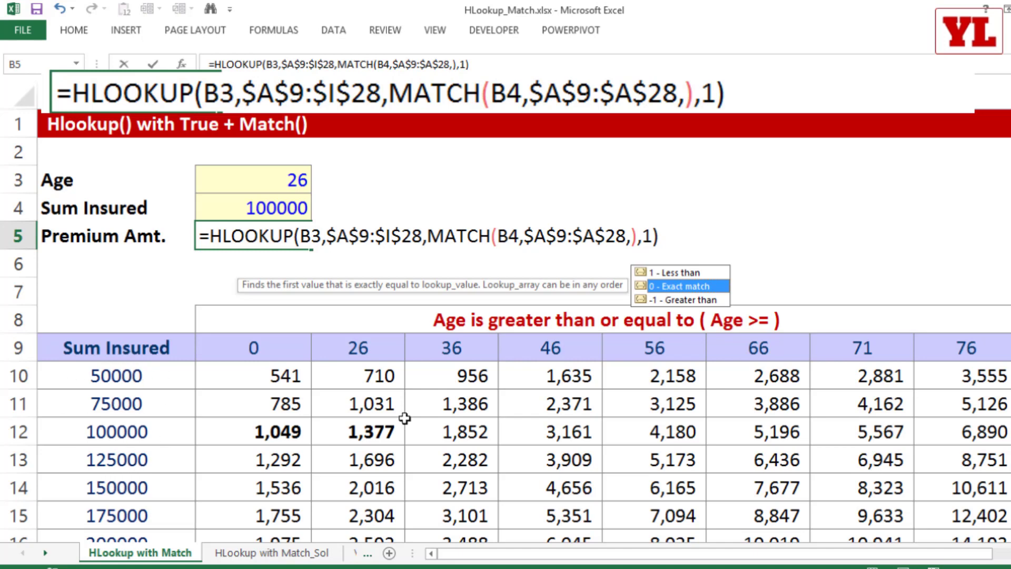
text(1)
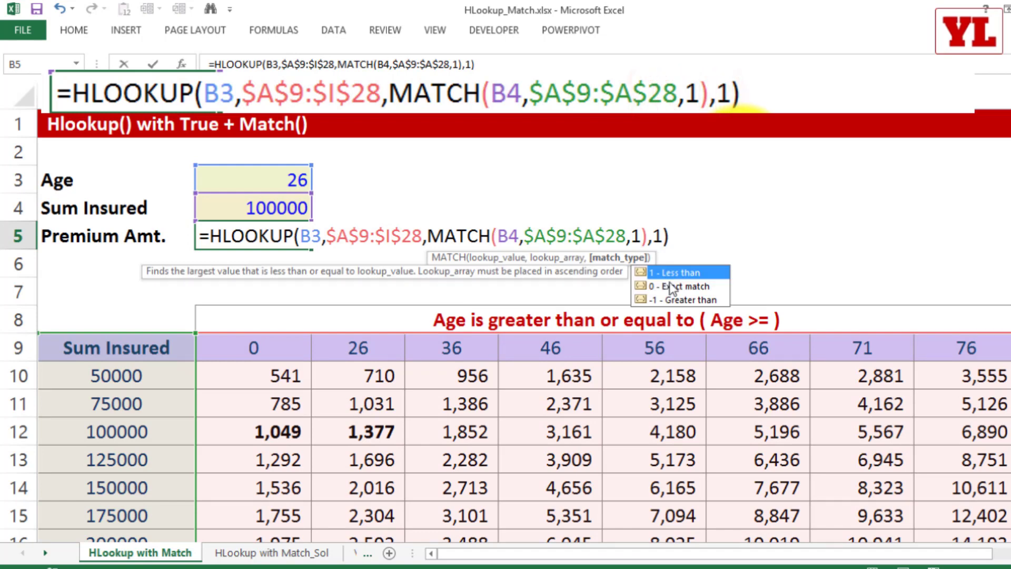
key(Return)
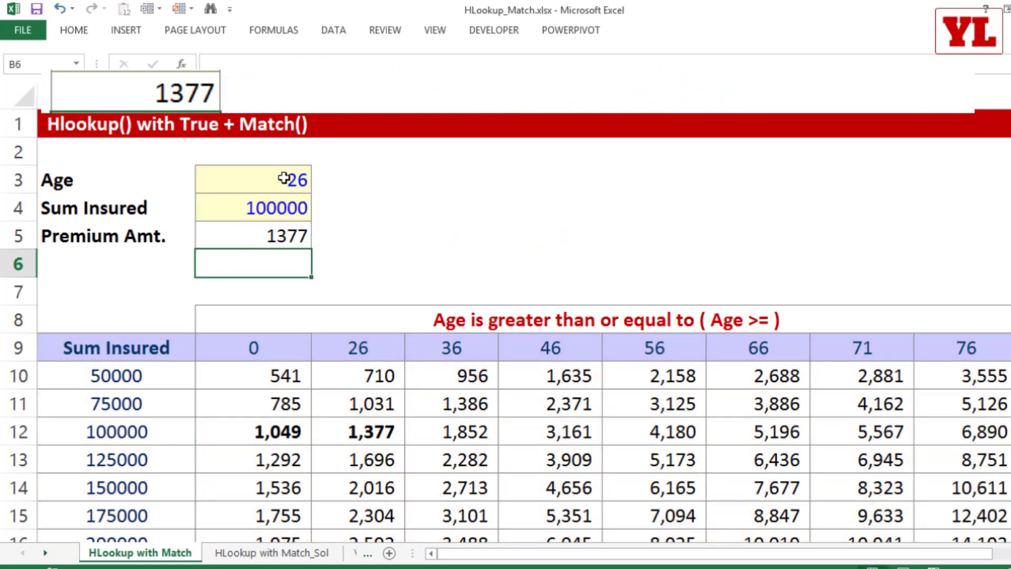
Step: Review B4, B5 and the matching 1,377 table value, then change Age to 35
click(289, 214)
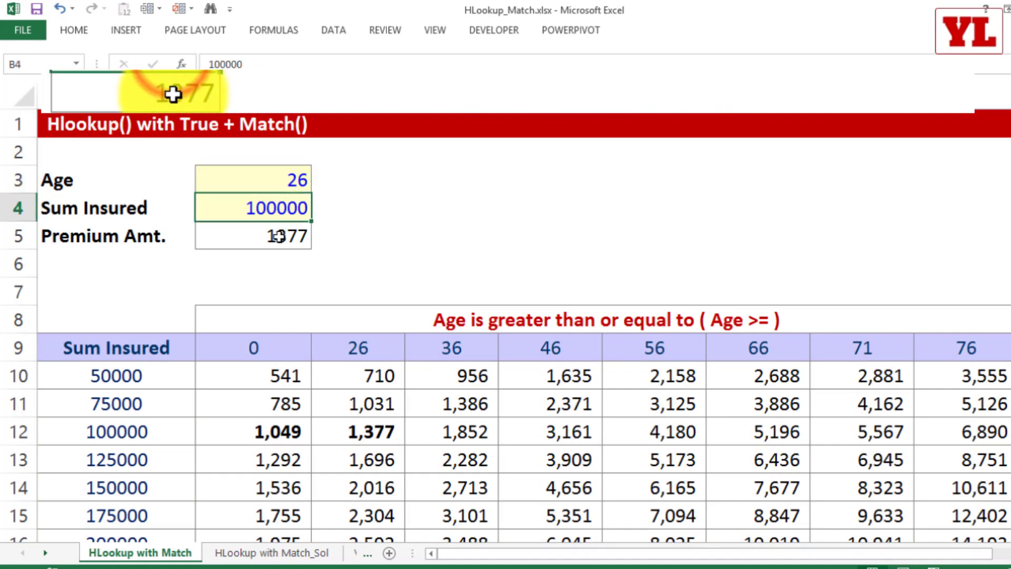
click(278, 235)
click(363, 429)
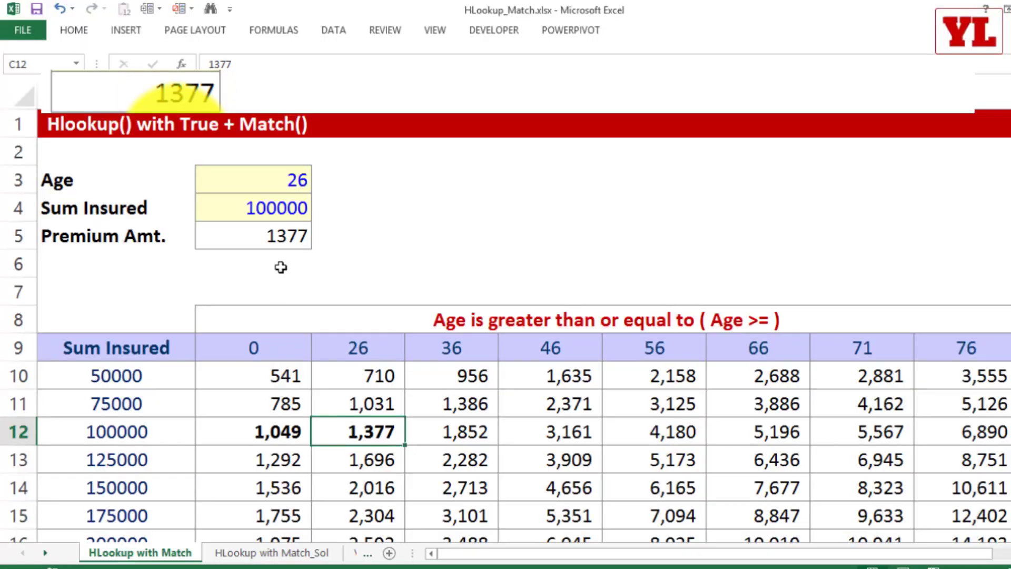
click(285, 181)
double_click(284, 182)
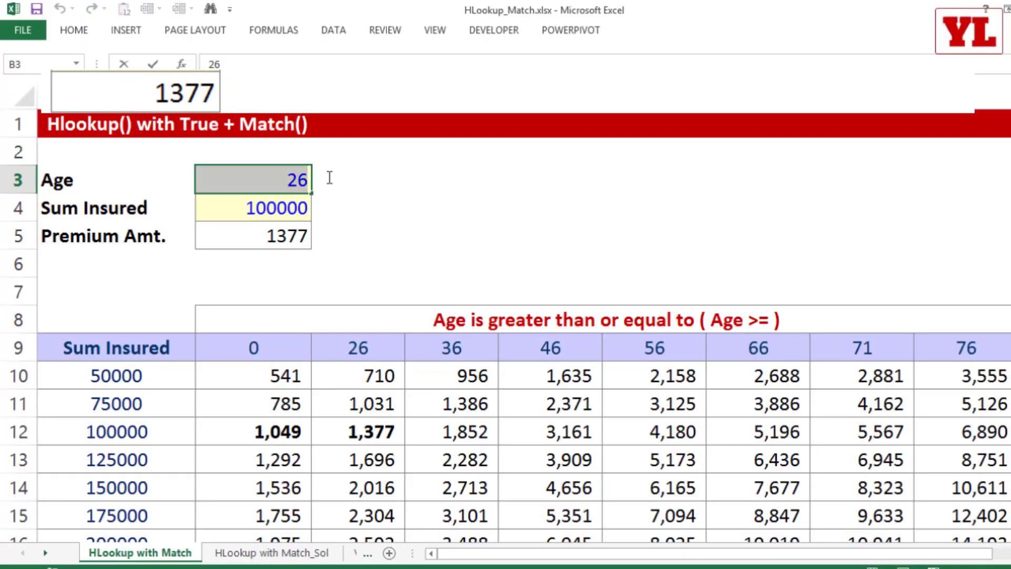
text(35)
click(338, 210)
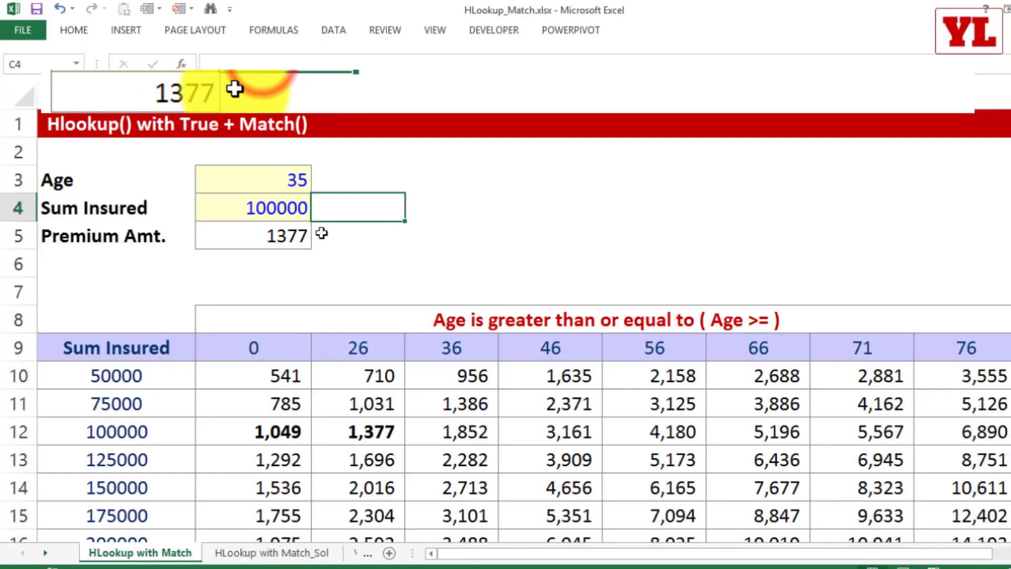
Step: Change Age to 36 for a 1852 premium and highlight the age headers and sum-insured values
click(282, 176)
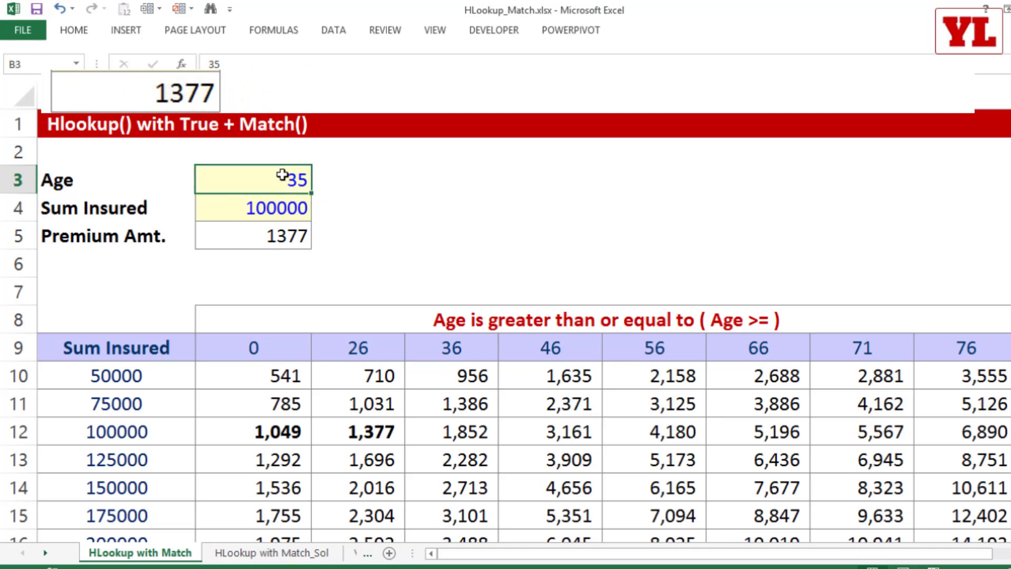
text(3)
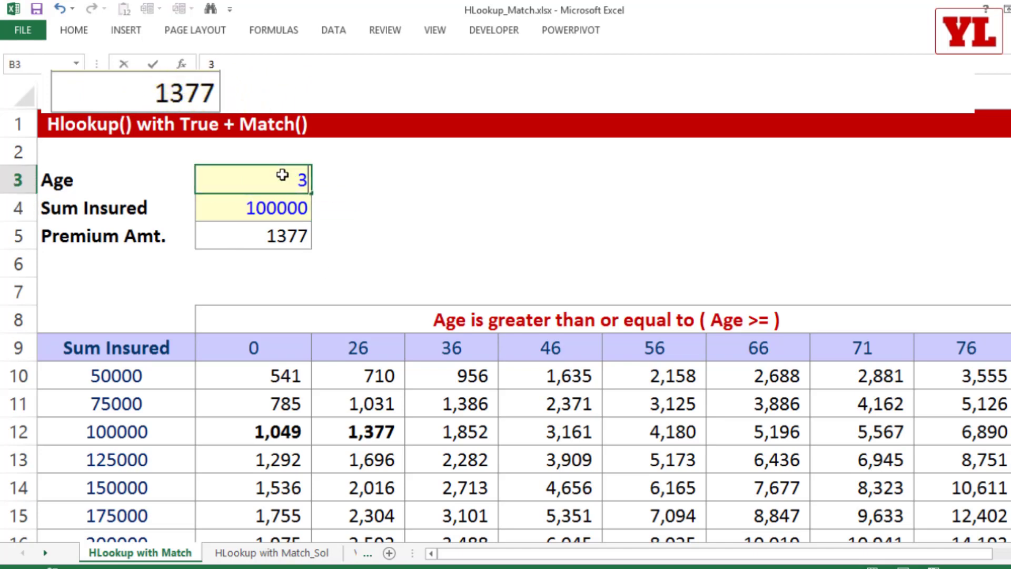
text(6)
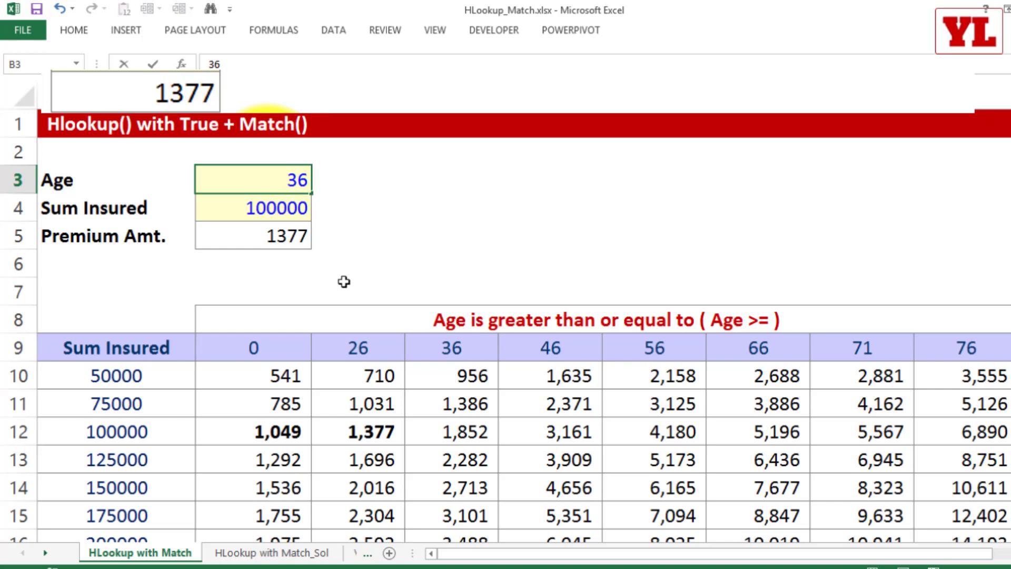
click(454, 431)
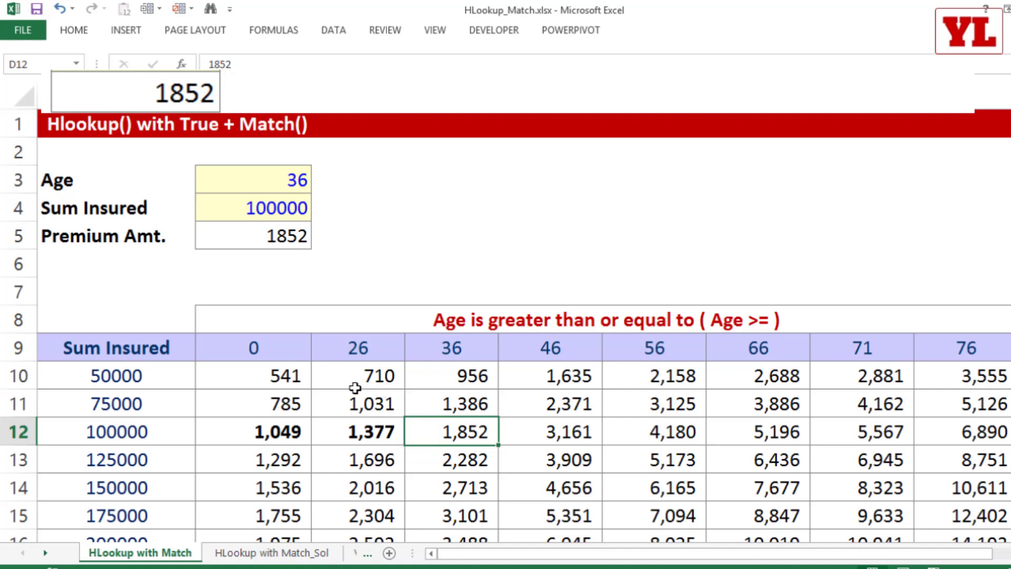
drag(300, 355, 764, 349)
drag(146, 372, 146, 495)
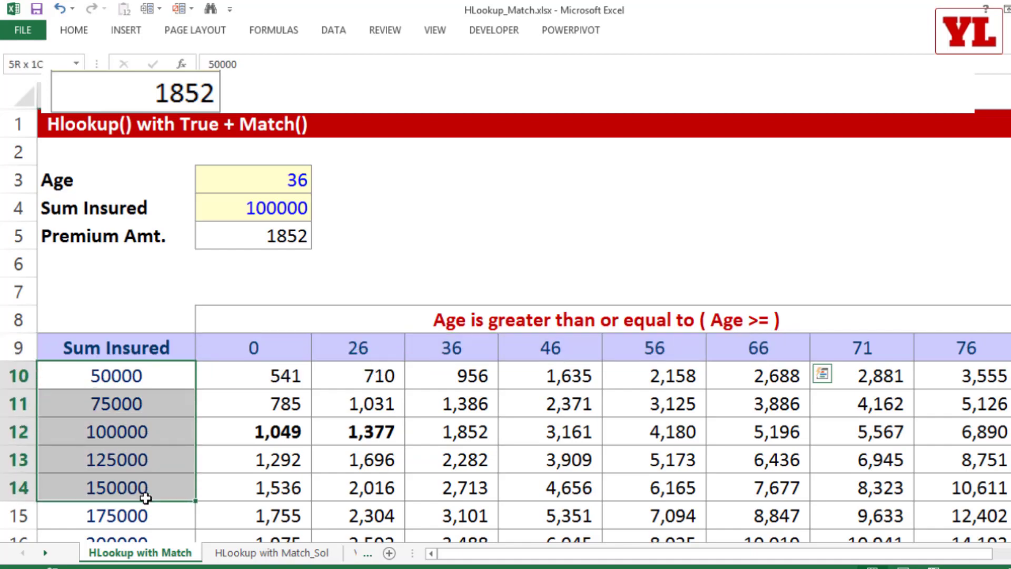
Step: Check the solution formula in B5, then move the blue lookup_array rectangle's top edge to row 27
click(251, 553)
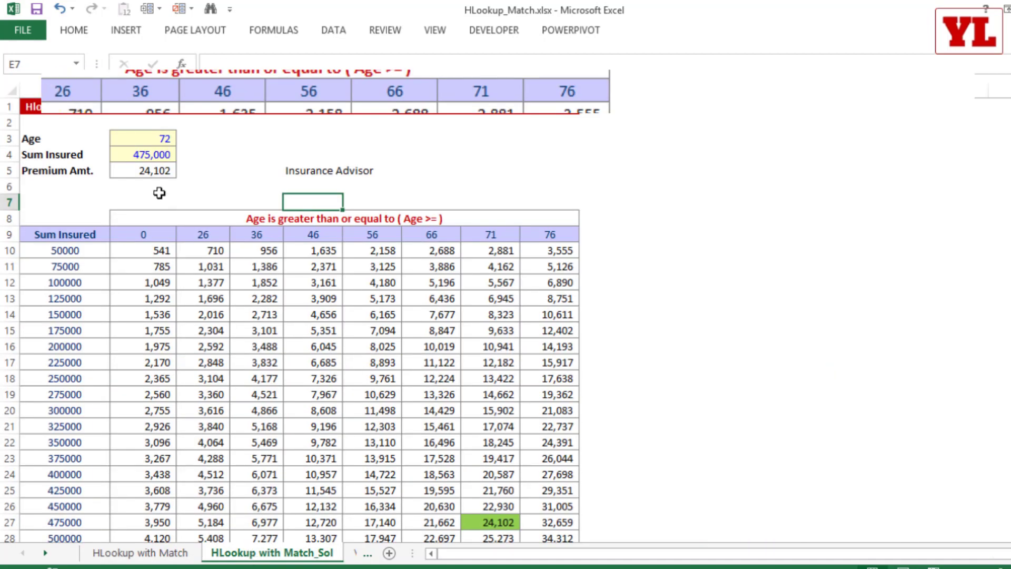
click(151, 174)
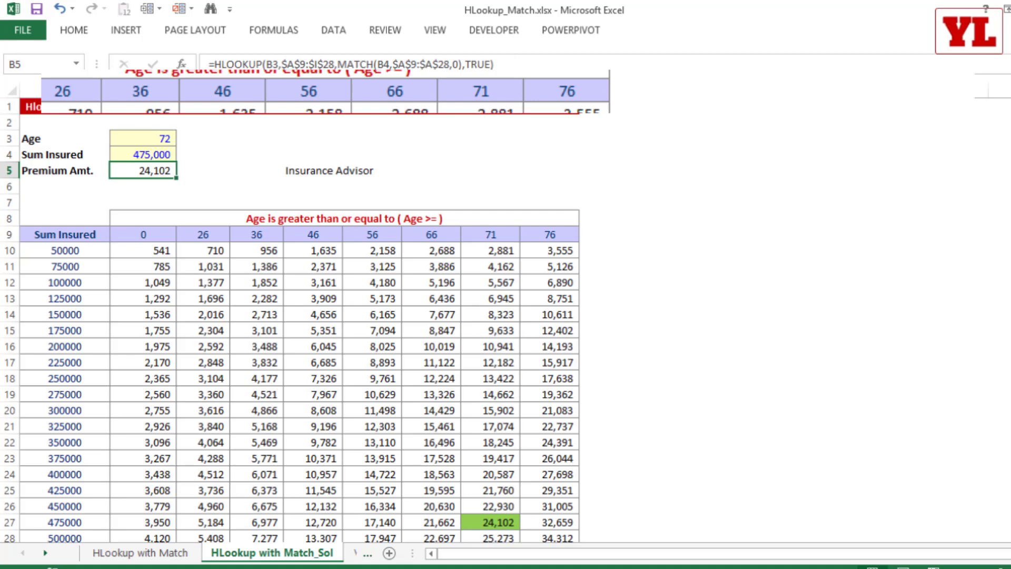
click(353, 554)
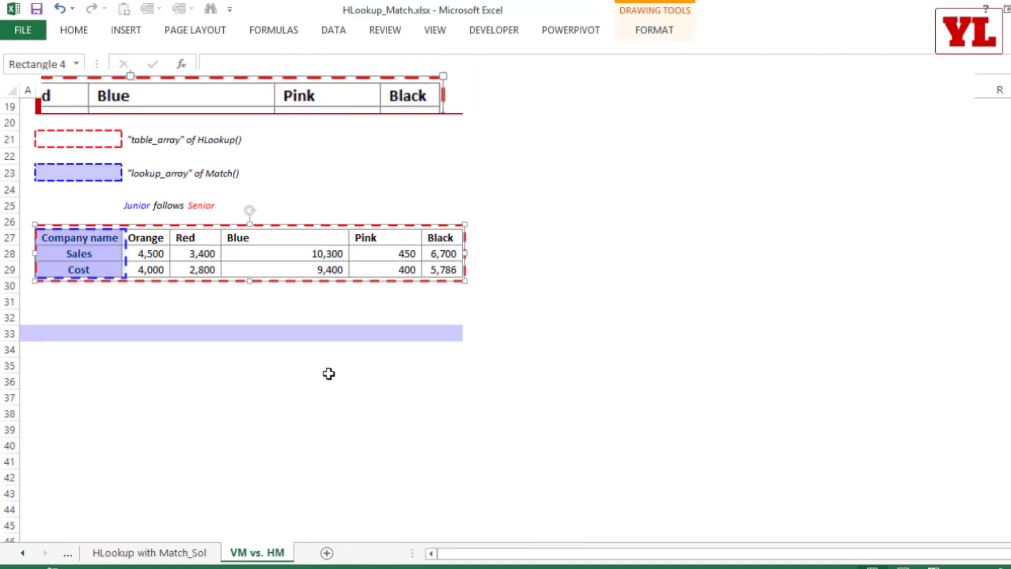
click(483, 329)
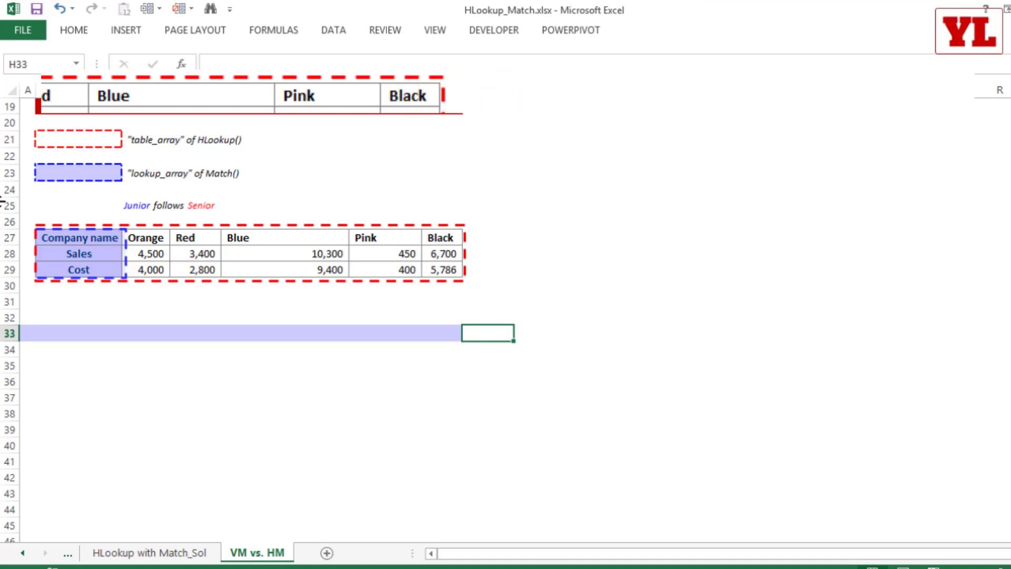
click(88, 238)
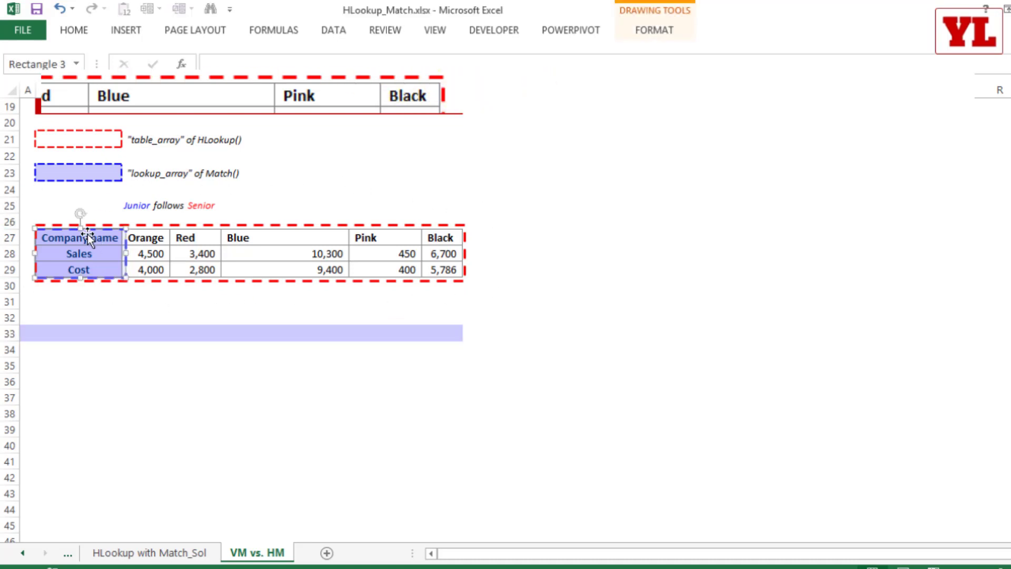
mouse_move(82, 227)
mouse_down()
mouse_move(81, 247)
mouse_move(83, 232)
mouse_up()
click(227, 336)
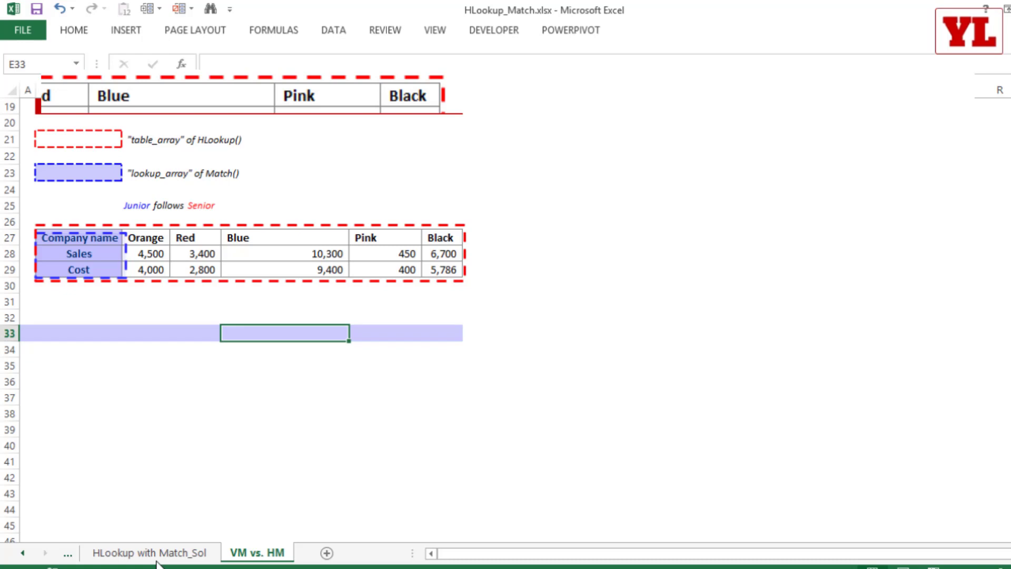
click(125, 551)
Step: In C5 start =VLOOKUP(B4, using Sum Insured as the lookup value
click(68, 553)
click(125, 550)
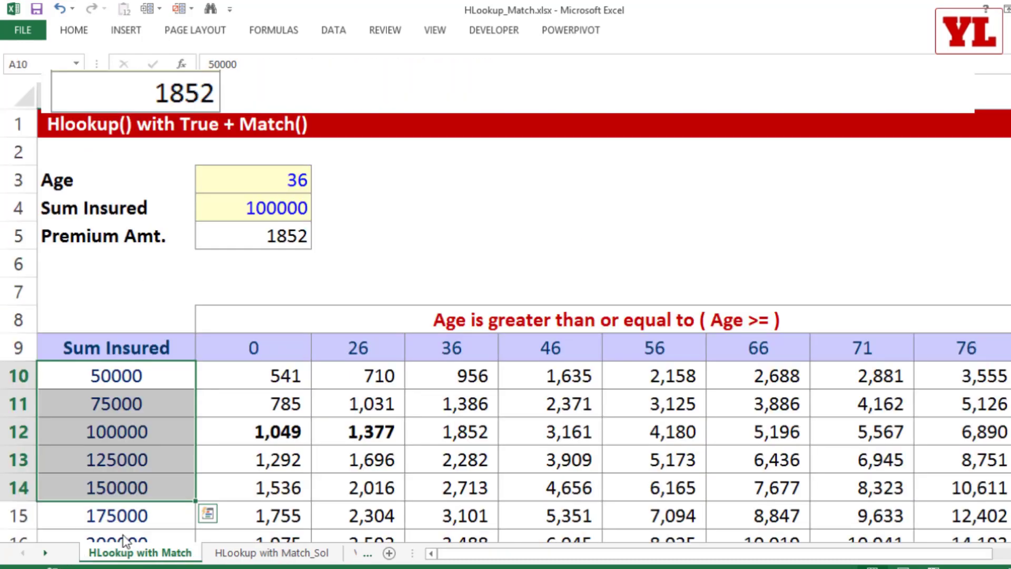
click(353, 239)
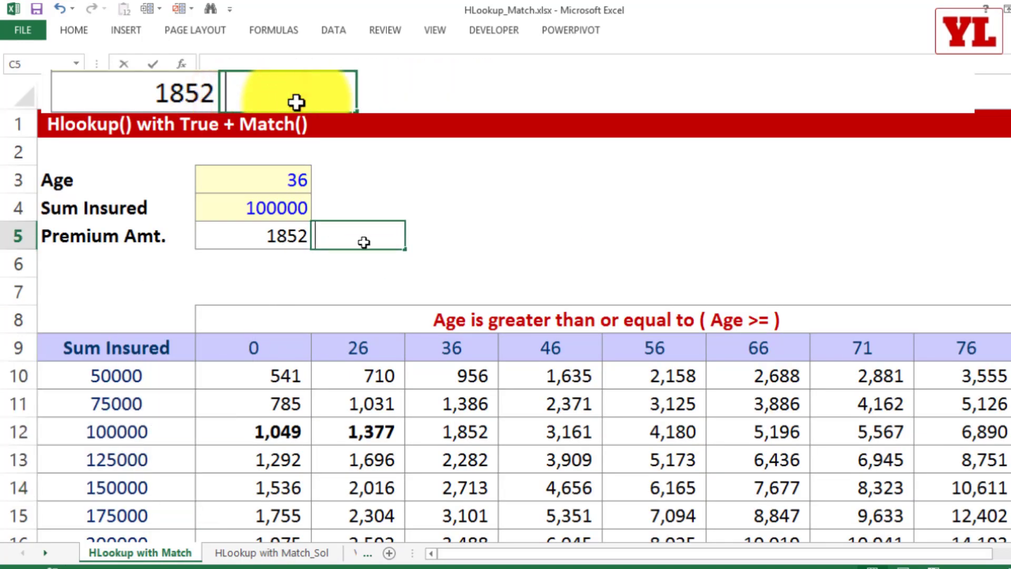
text(=vl)
key(Tab)
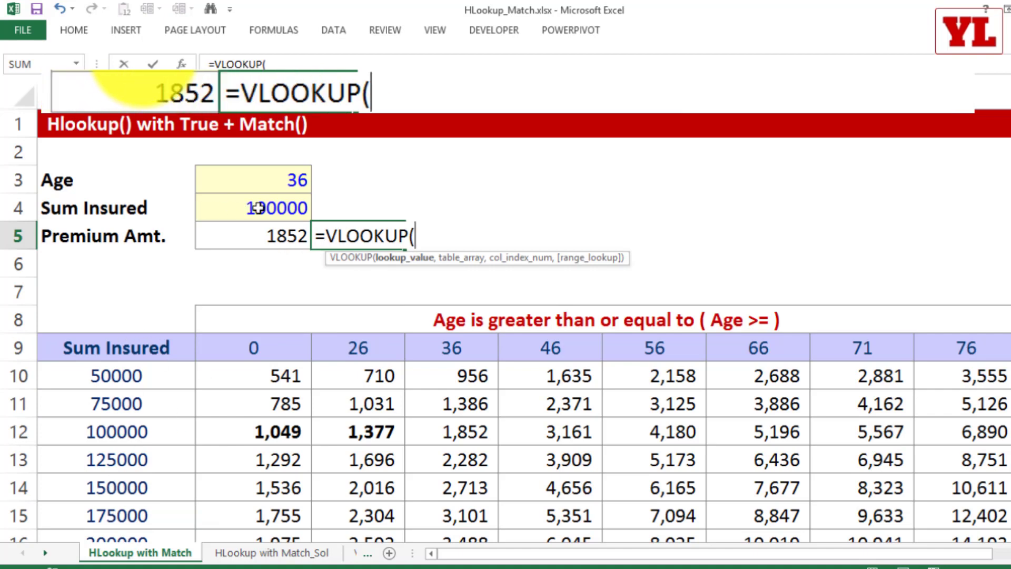
click(268, 182)
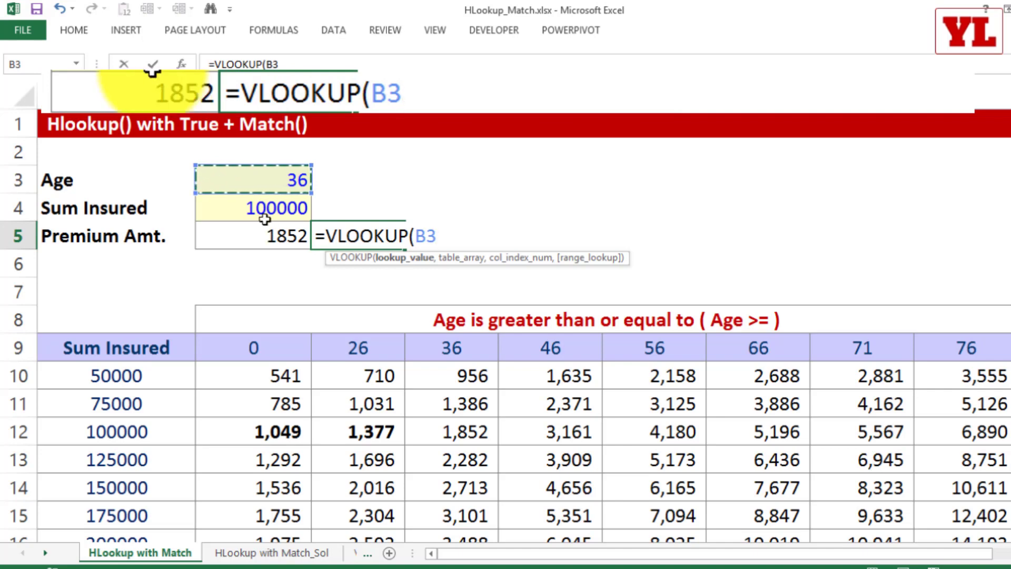
click(253, 205)
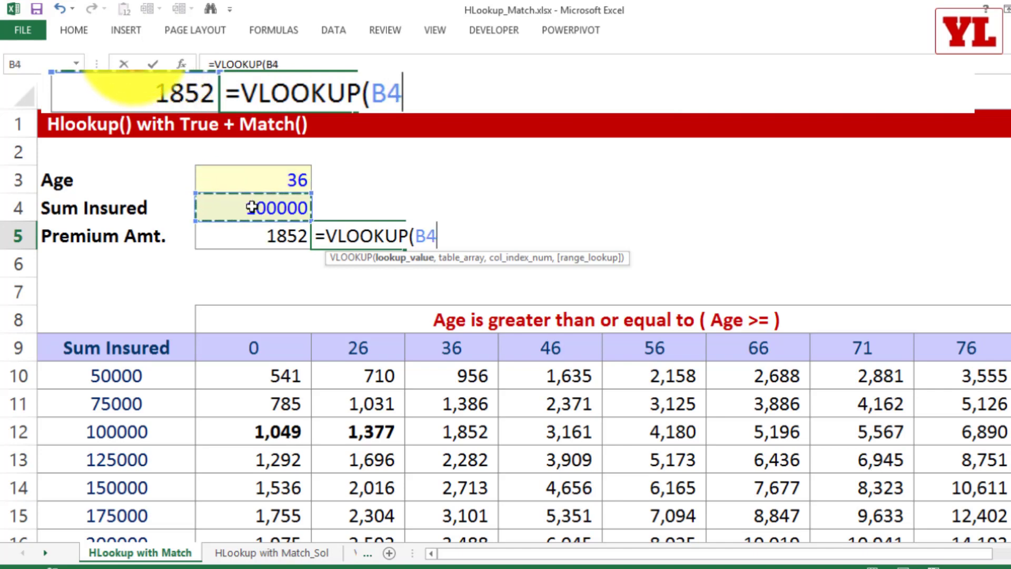
text(,)
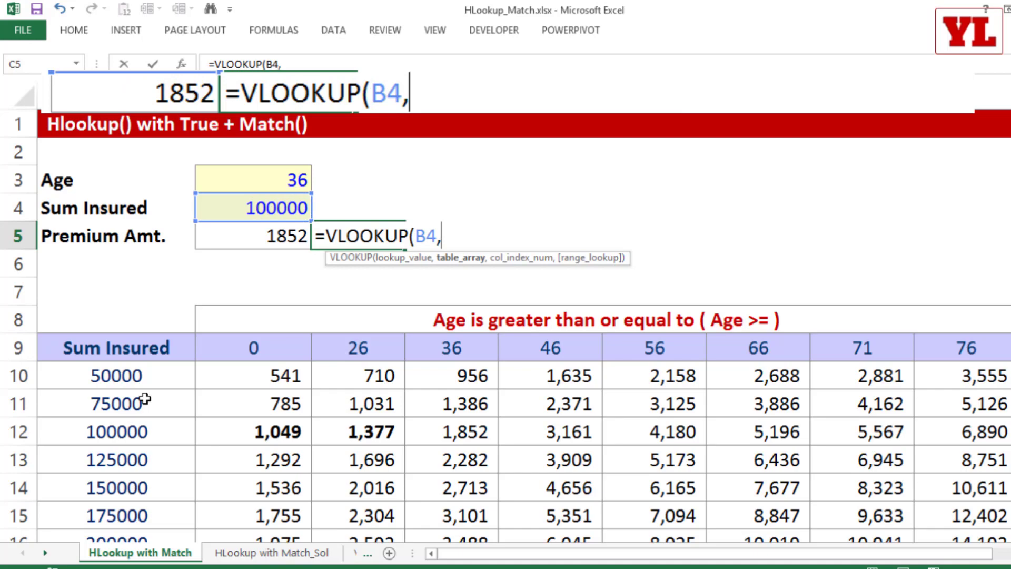
Step: Add the absolute table_array $A$9:$I$28 to the VLOOKUP
click(112, 355)
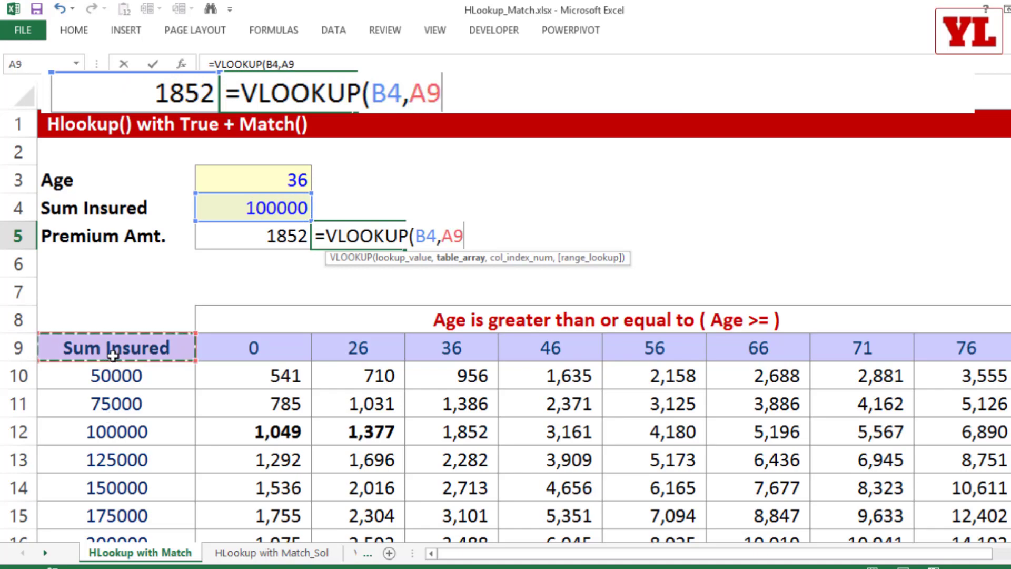
key(ctrl+shift+Down)
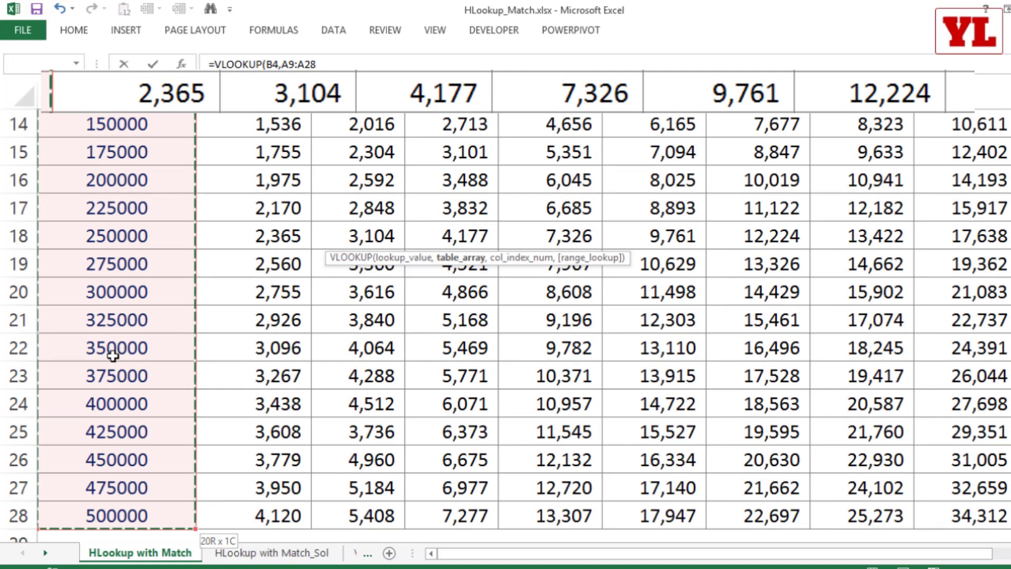
key(ctrl+shift+Right)
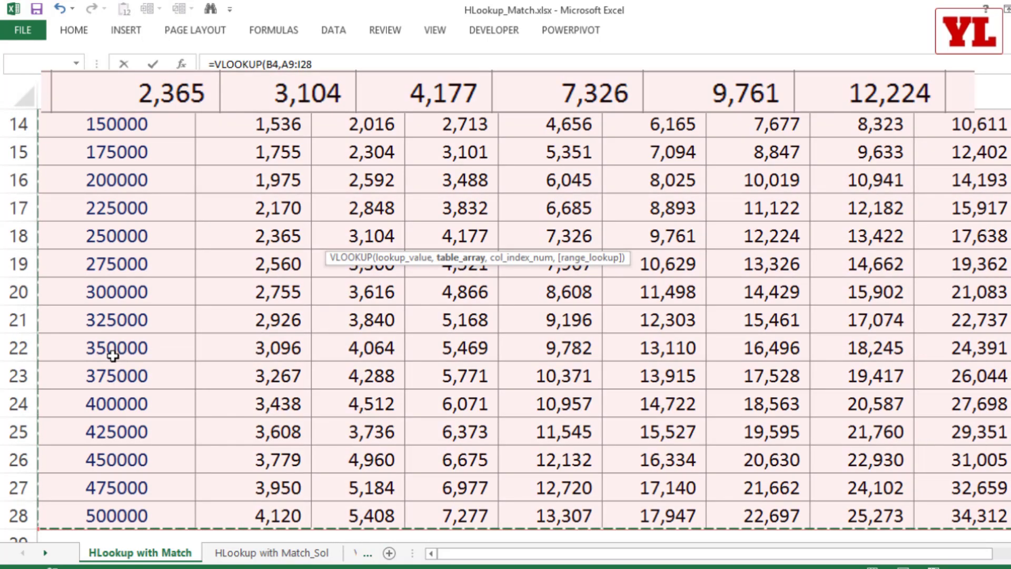
key(F4)
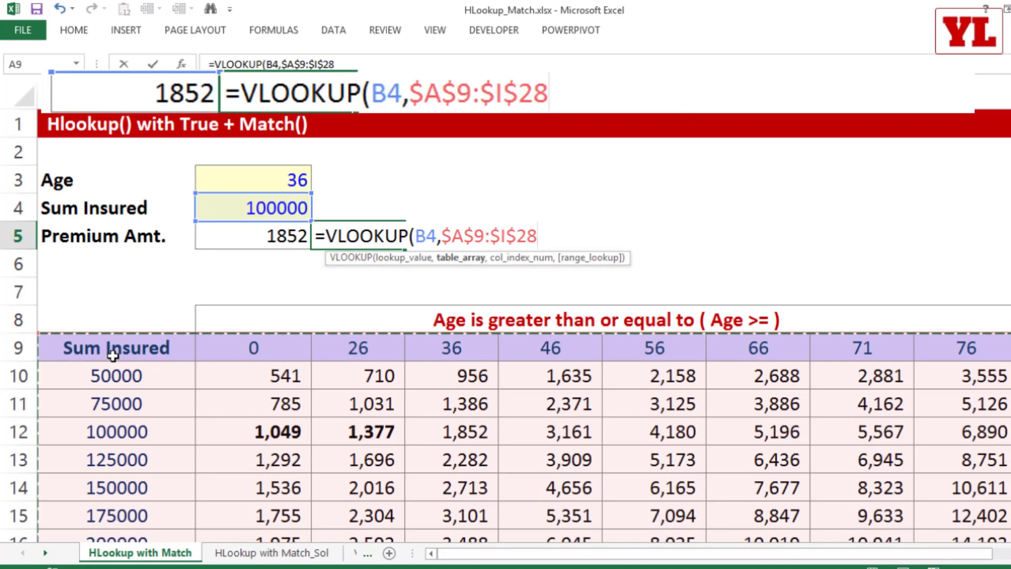
Step: Append an empty MATCH() column index and range lookup 1 to the VLOOKUP
text(,m)
key(Tab)
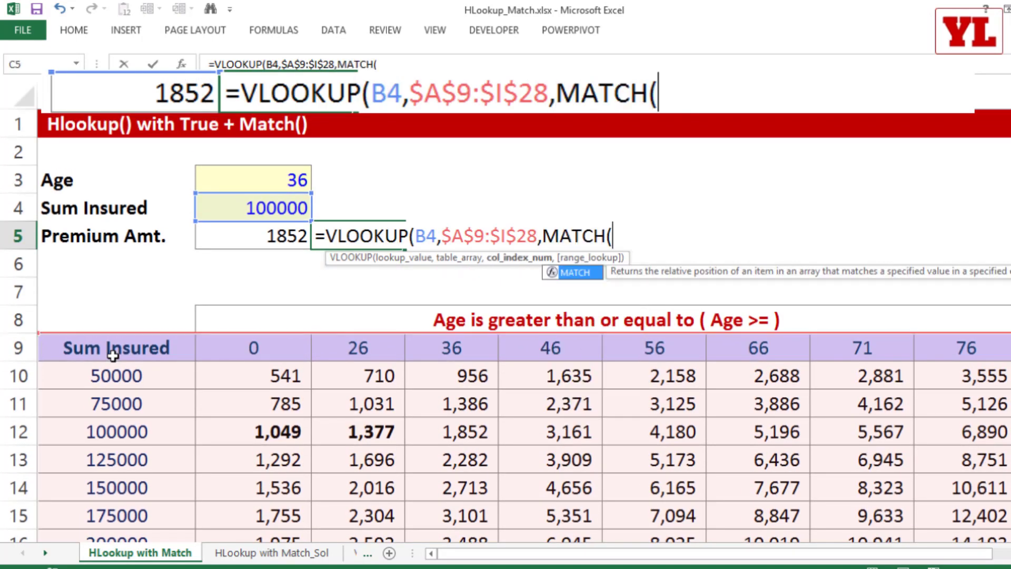
text(),)
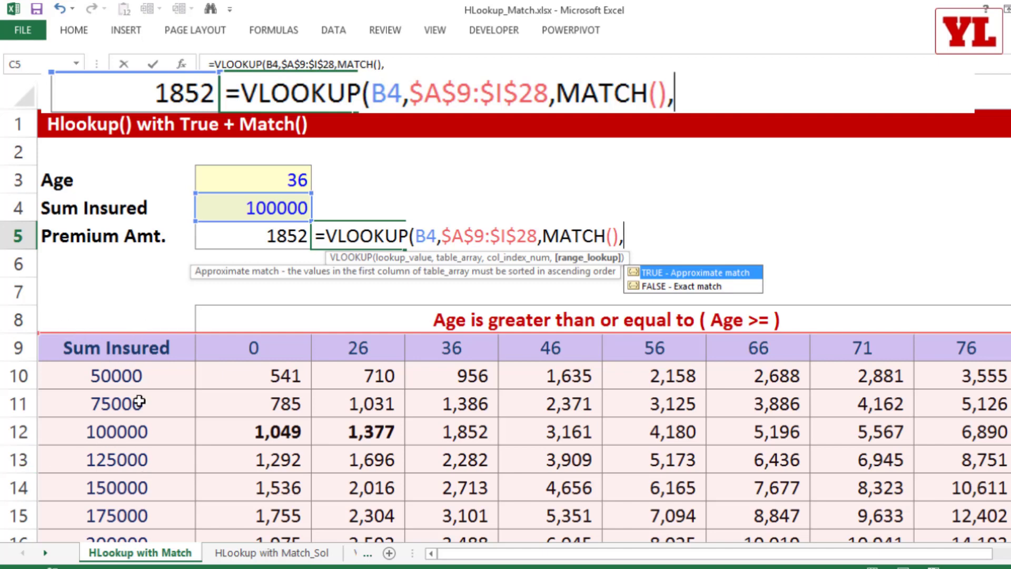
text(1)
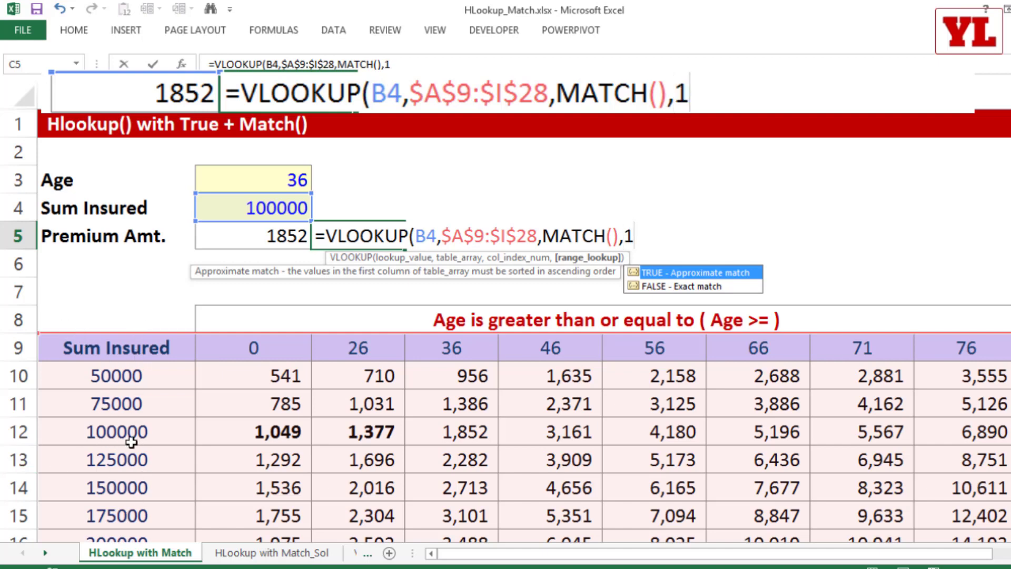
text())
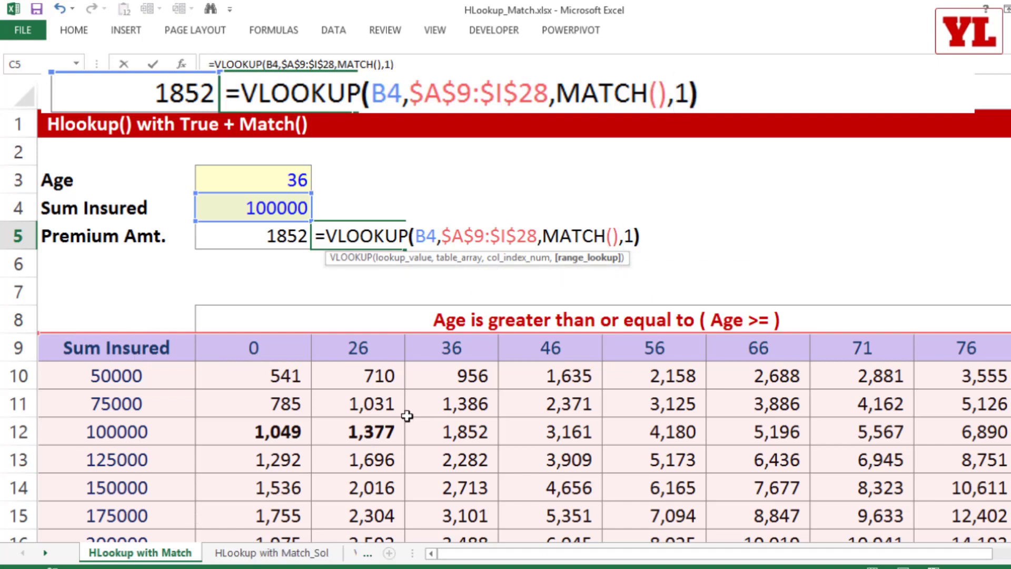
Step: Fill MATCH with B3, $A$9:$I$9 and match type 1 so C5 returns 1852
click(611, 236)
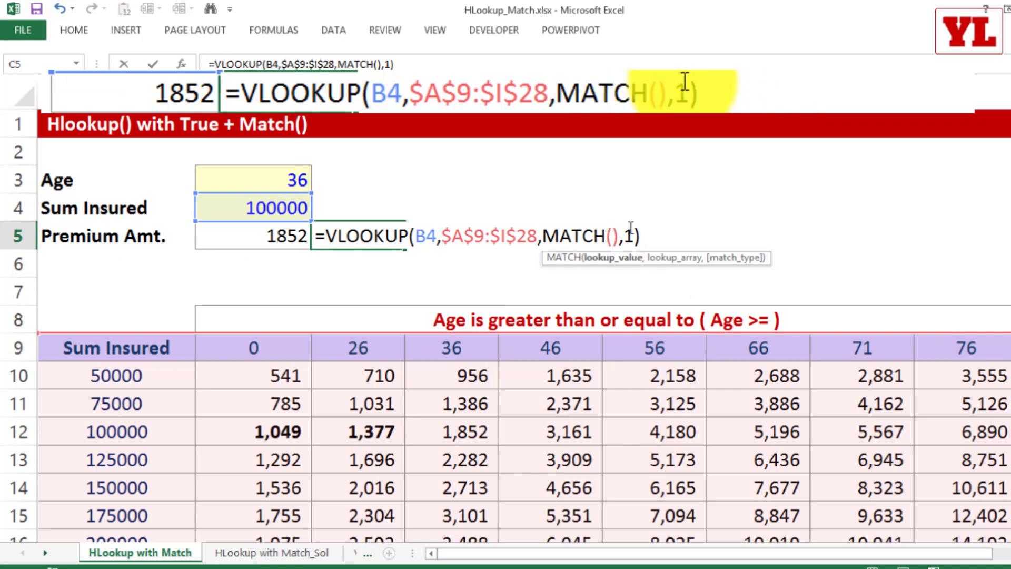
click(275, 181)
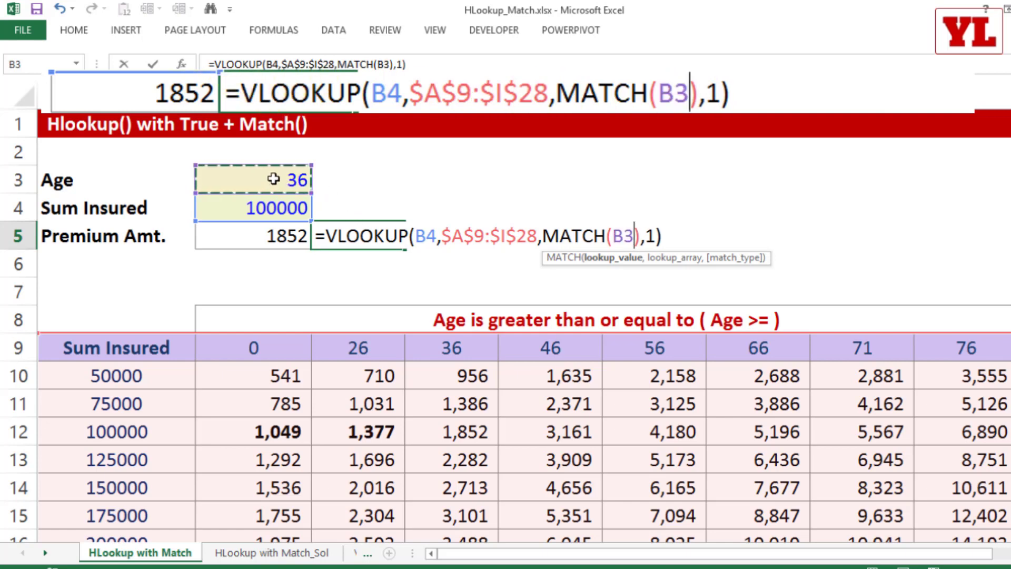
text(,)
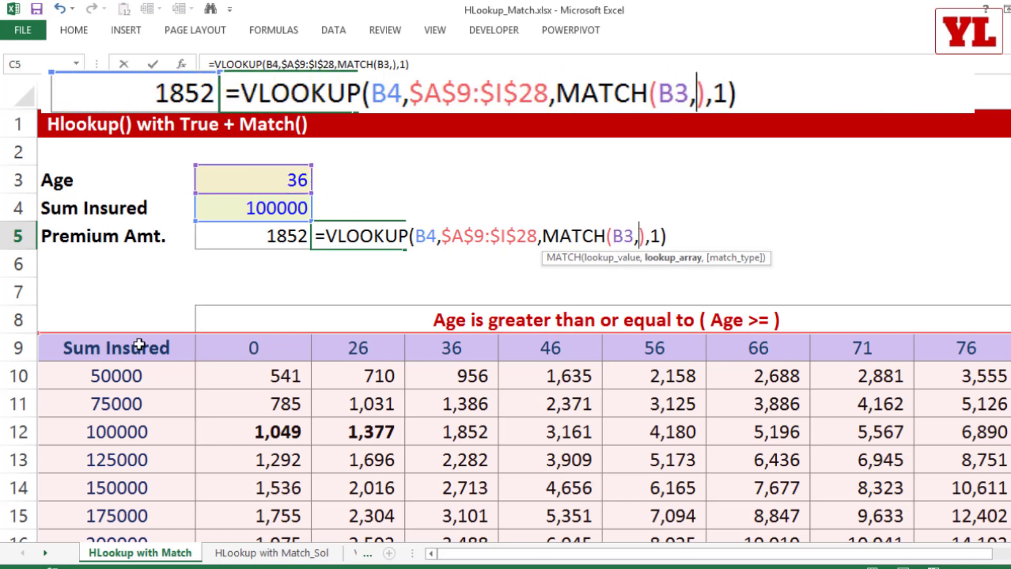
drag(140, 345, 959, 345)
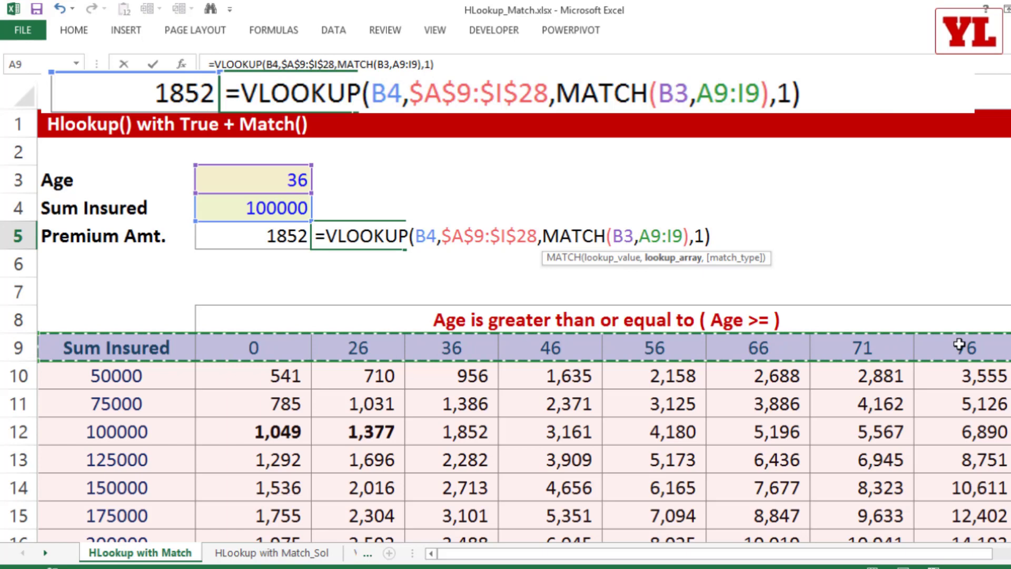
key(F4)
text(,0)
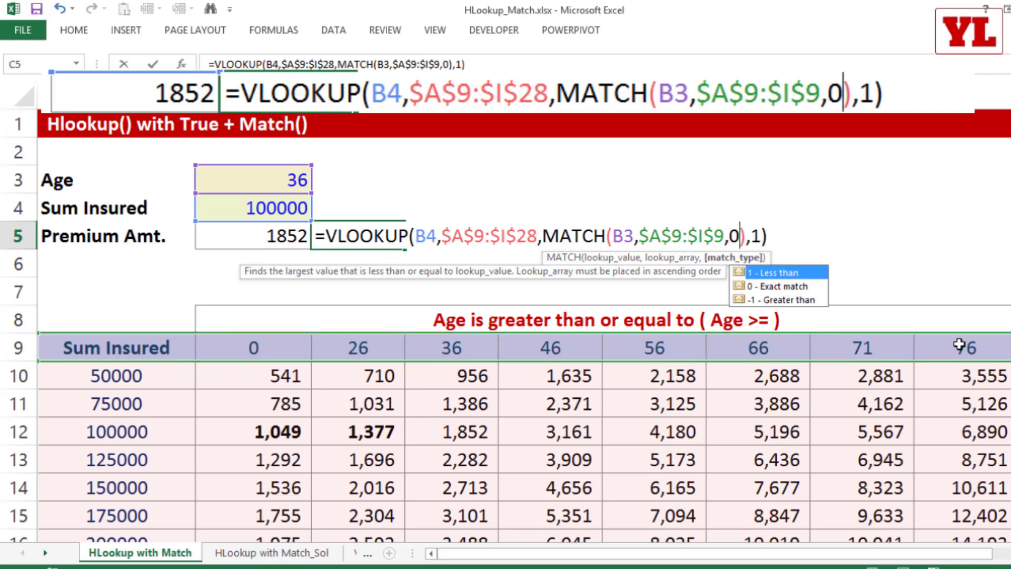
key(BackSpace)
text(1)
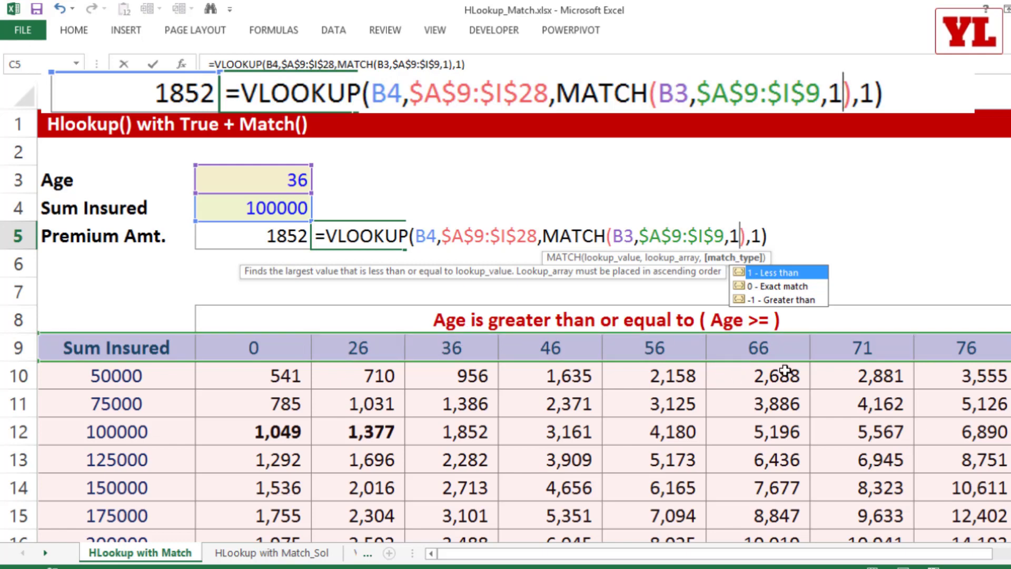
key(Return)
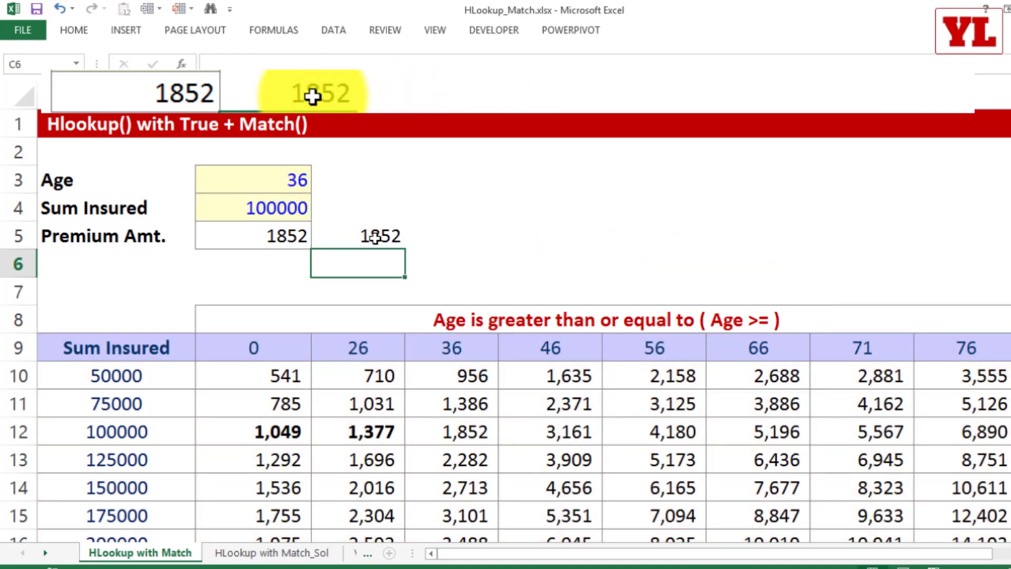
click(375, 237)
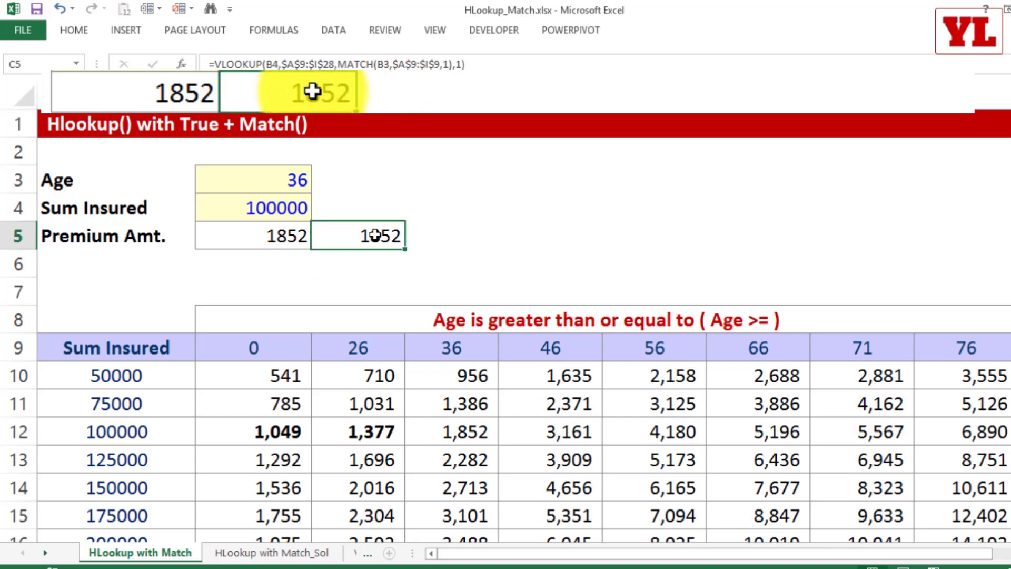